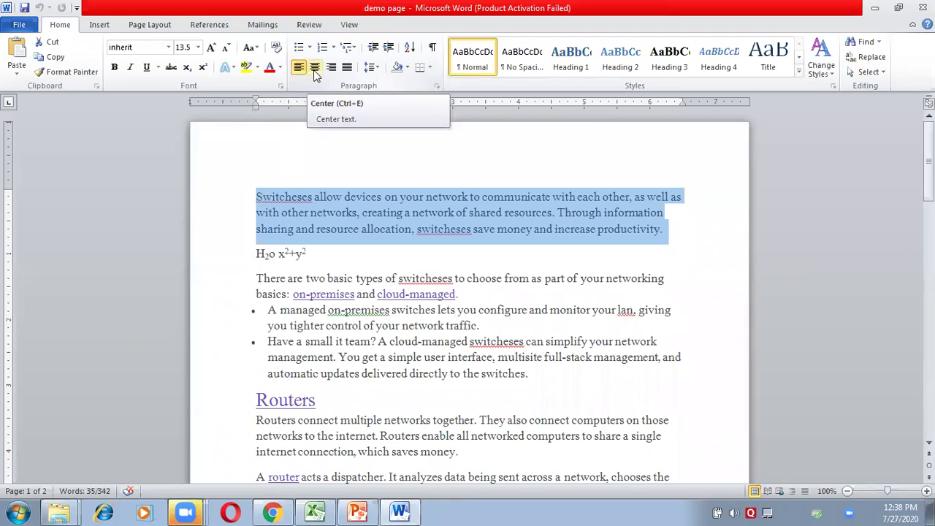
Center the opening paragraph about switches on page 1
left_click(315, 73)
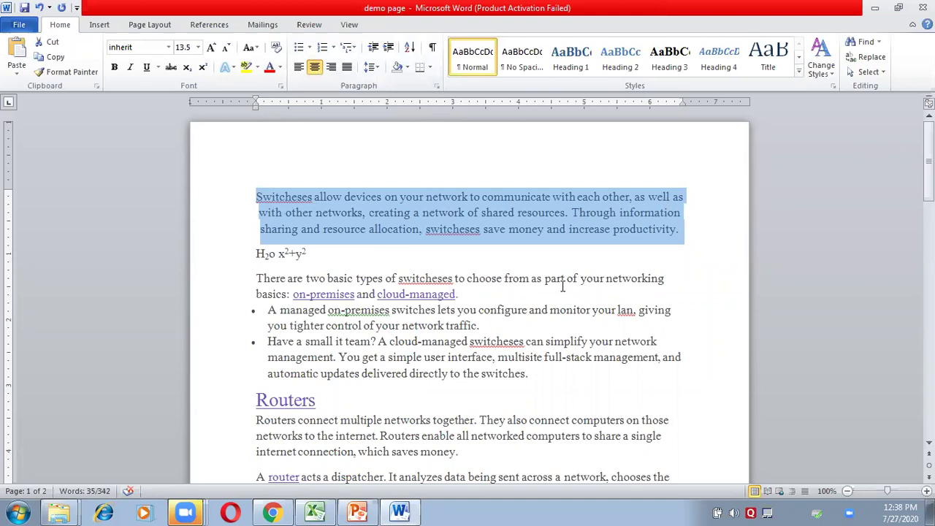
key("ctrl+a")
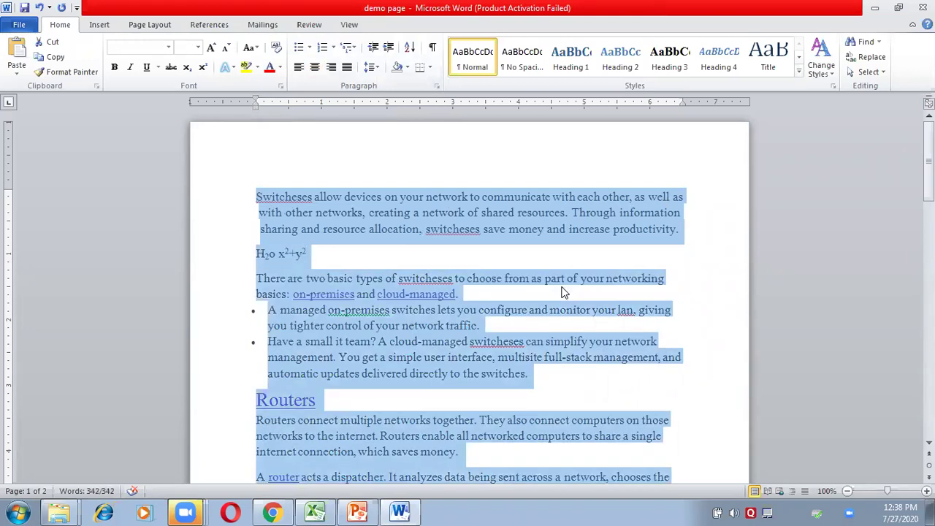
left_click(562, 293)
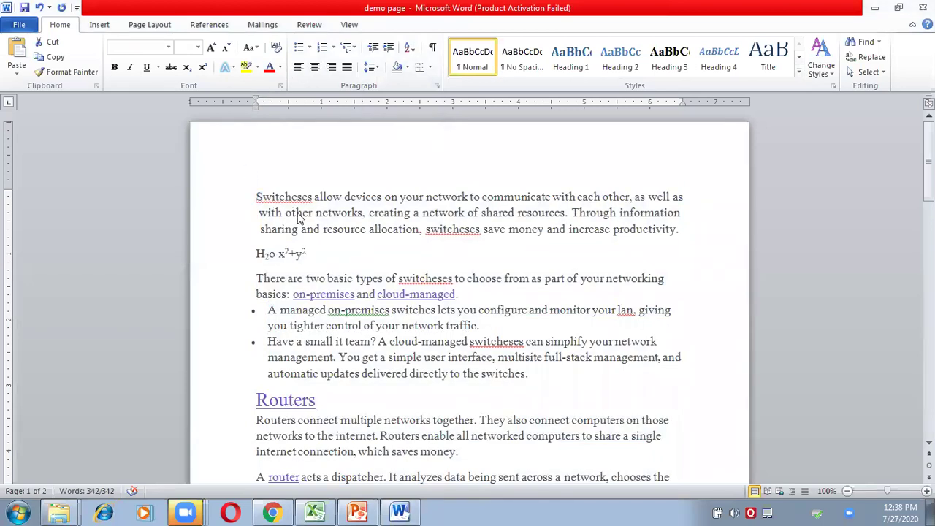
Apply left, center and right alignment in turn to the whole document, finishing with justified alignment
key("ctrl+a")
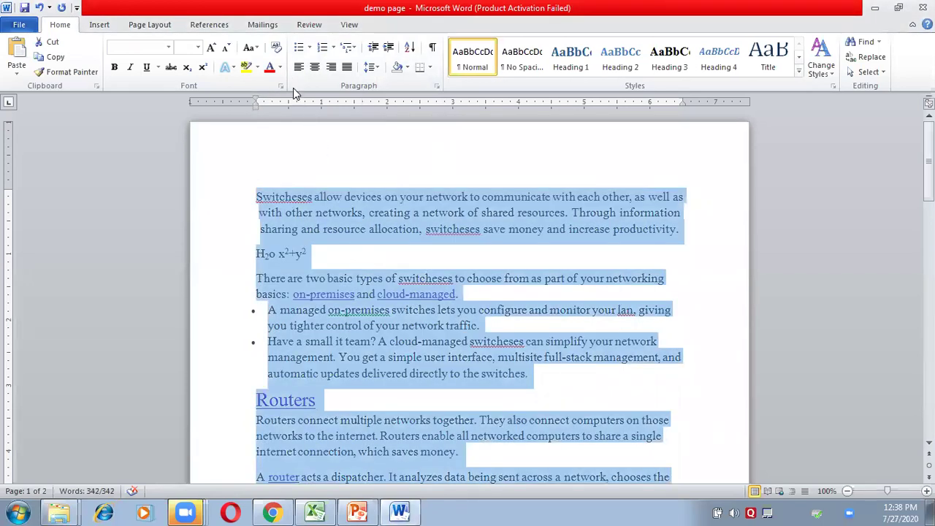
left_click(300, 68)
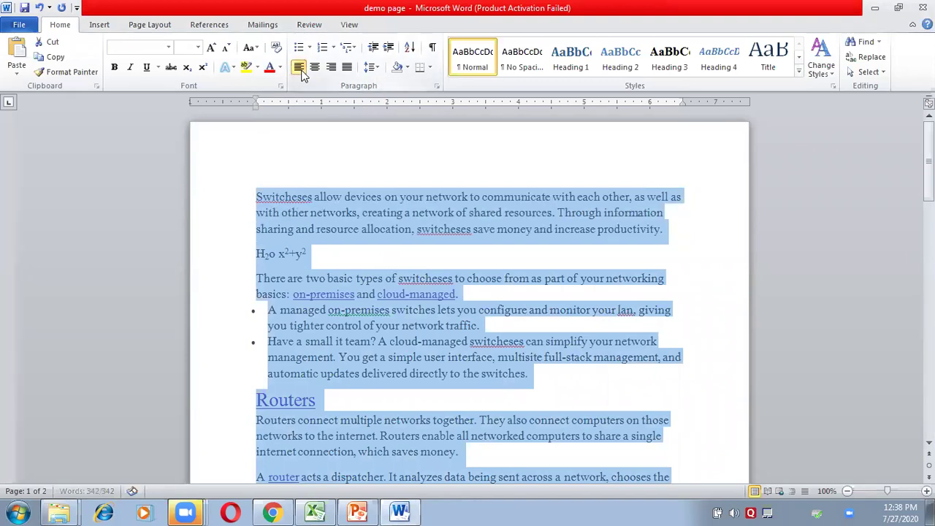
left_click(315, 67)
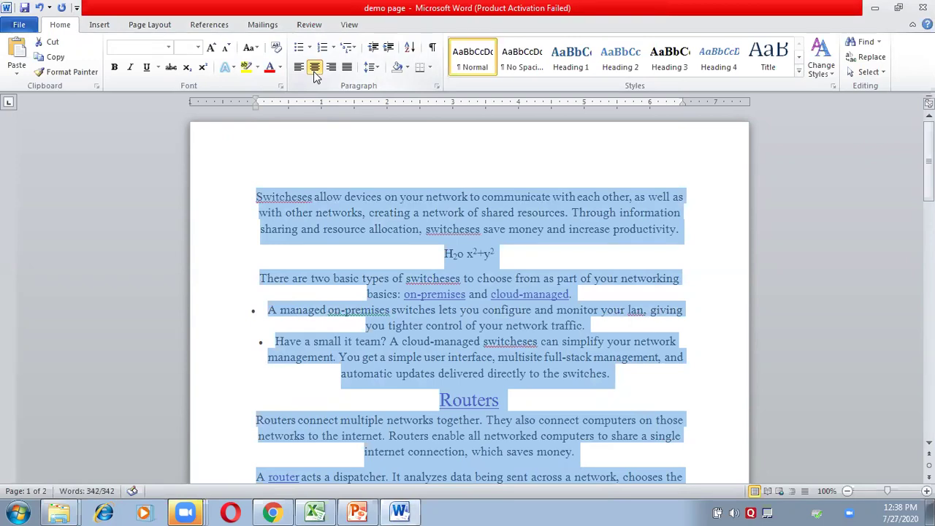
left_click(331, 68)
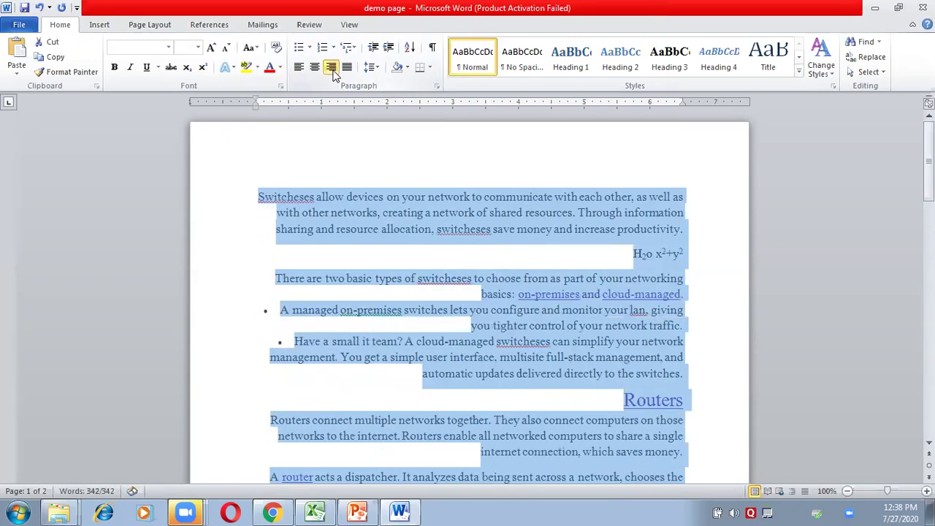
left_click(347, 67)
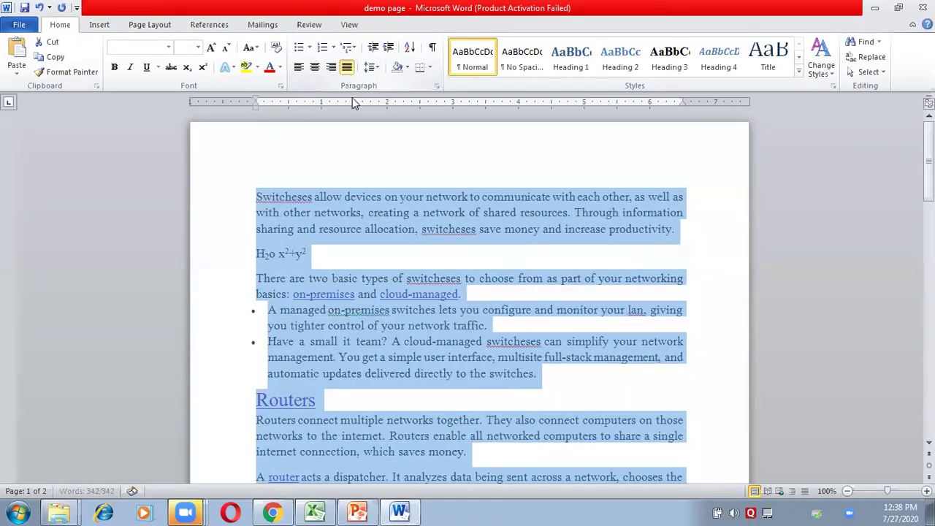
Copy the text from the opening paragraph through the two bullets and paste it below the picture on page 2
left_click(433, 260)
left_click_drag(257, 197, 553, 386)
key("ctrl+c")
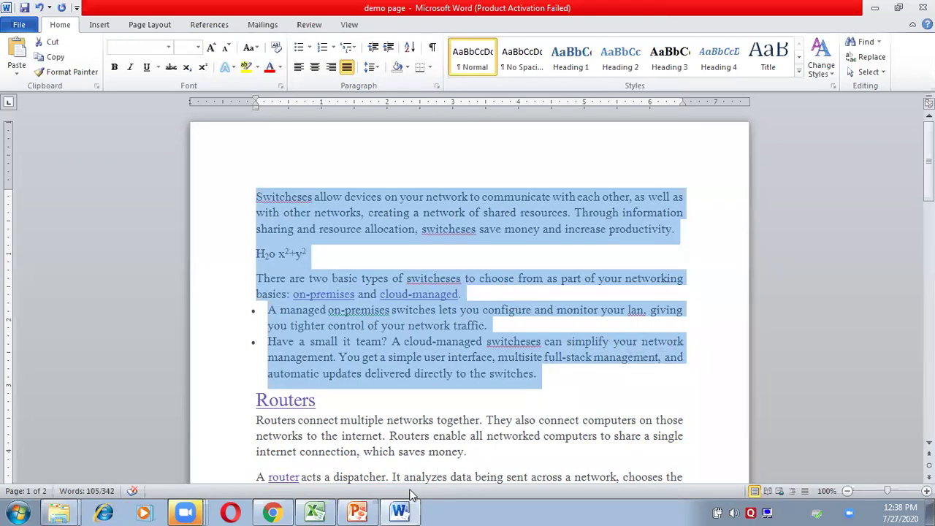
left_click_drag(928, 162, 928, 375)
left_click(499, 220)
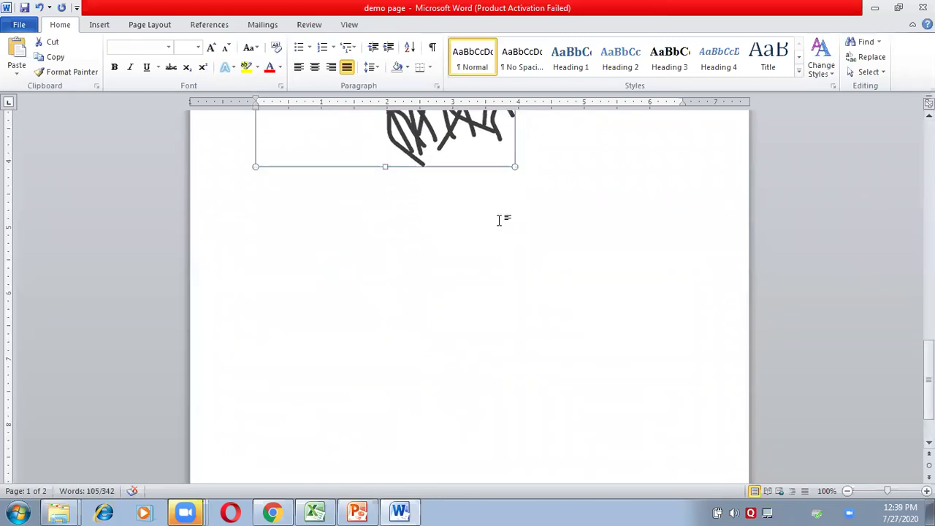
left_click(451, 234)
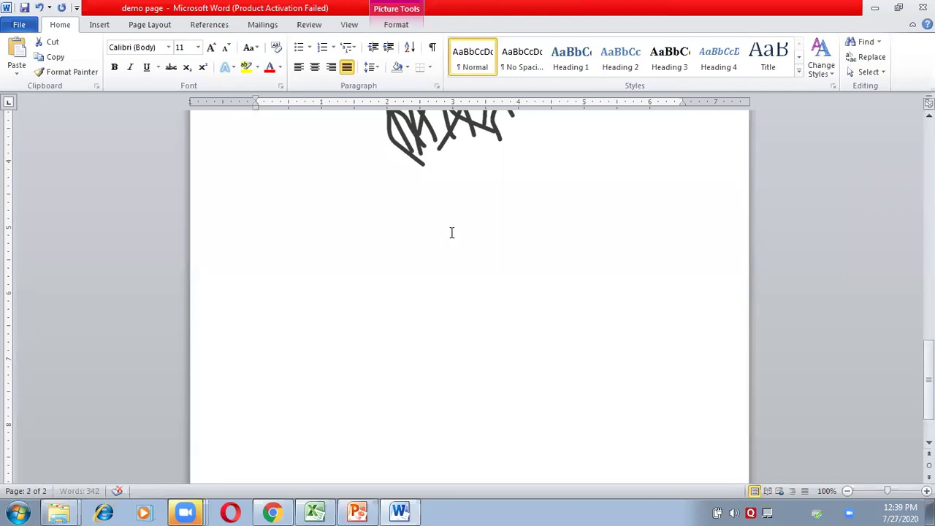
key("ctrl+v")
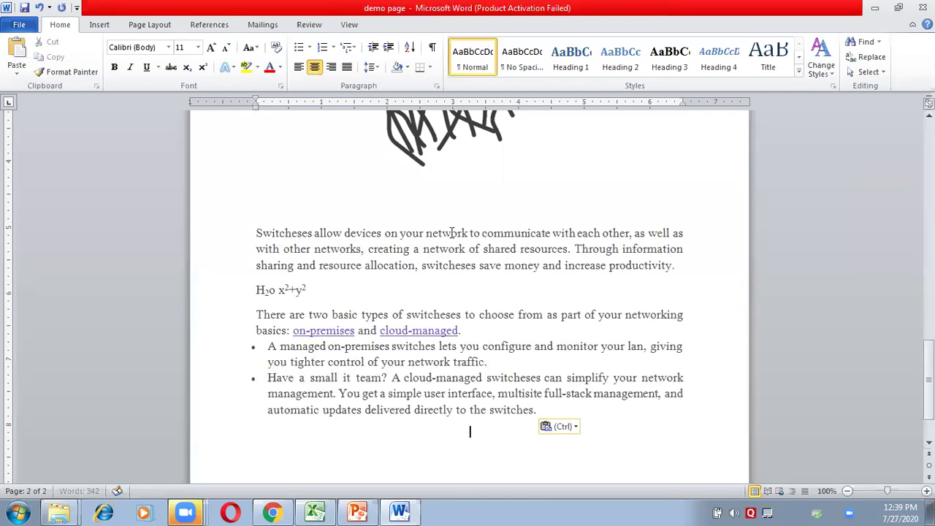
left_click_drag(257, 229, 592, 407)
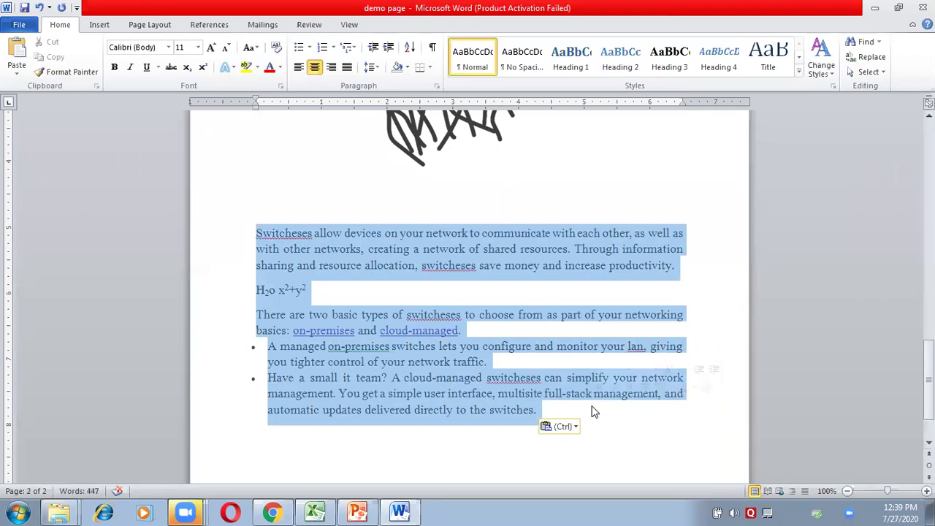
left_click(589, 266)
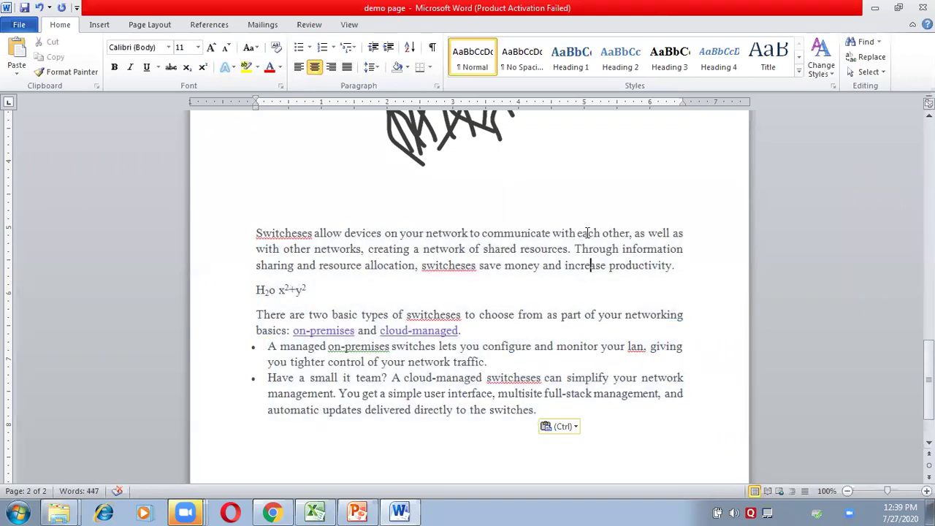
Split the pasted opening paragraph into four separate lines, breaking after "each other,", "shared resources." and "allocation, switcheses"
left_click(632, 233)
key("Return")
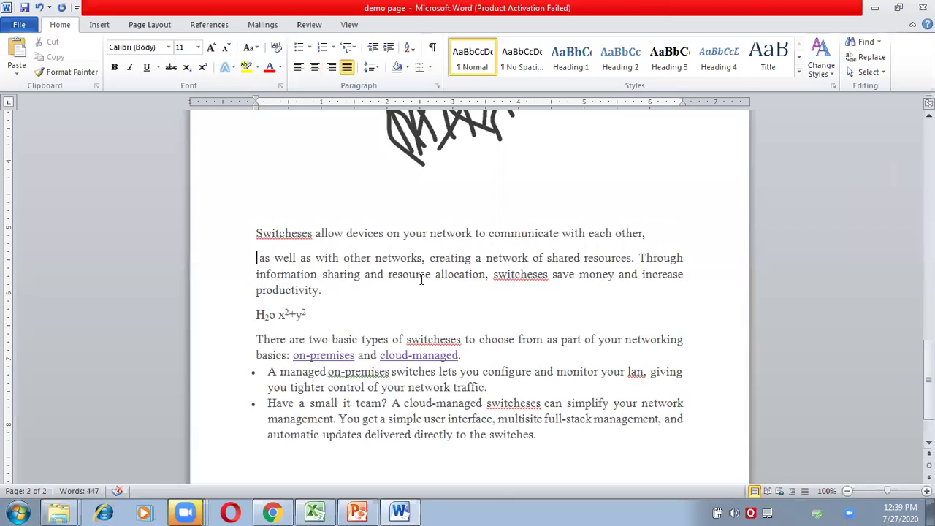
key("ctrl+z")
key("Return")
key("Delete")
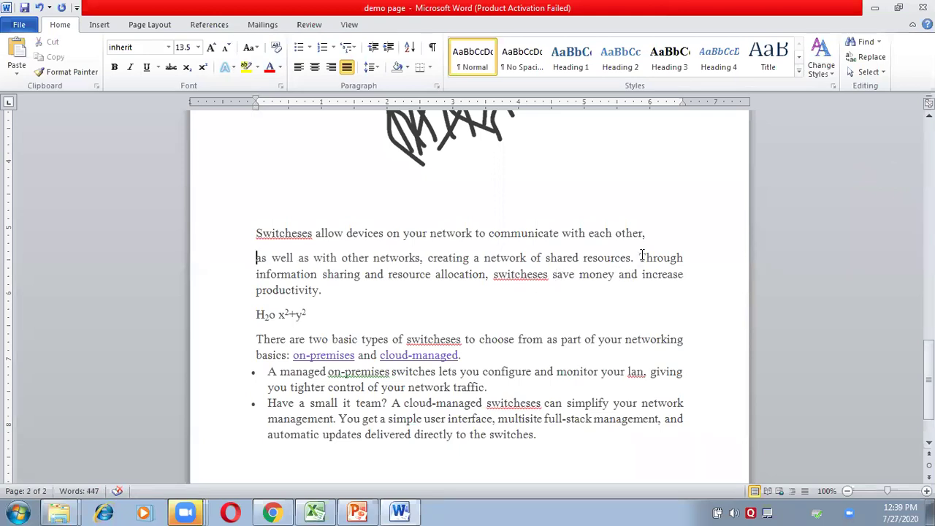
left_click(639, 257)
key("Return")
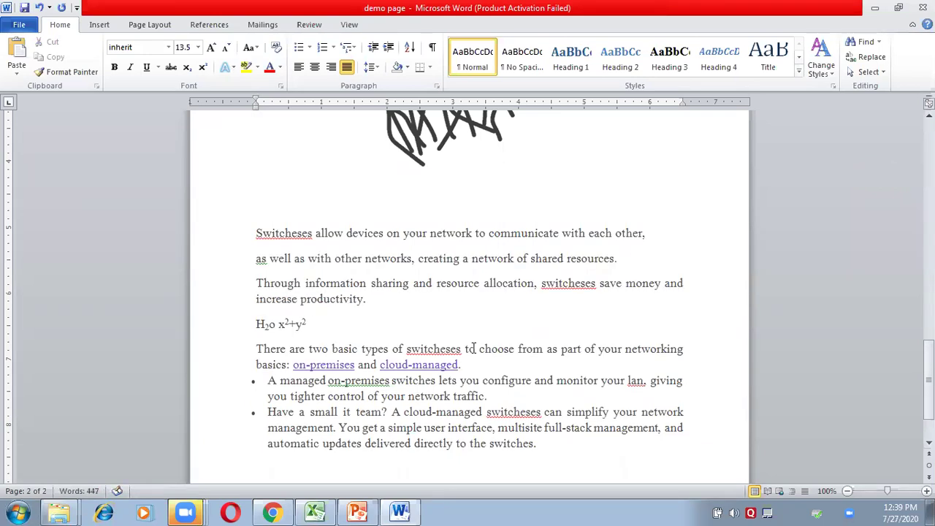
left_click(599, 282)
key("Return")
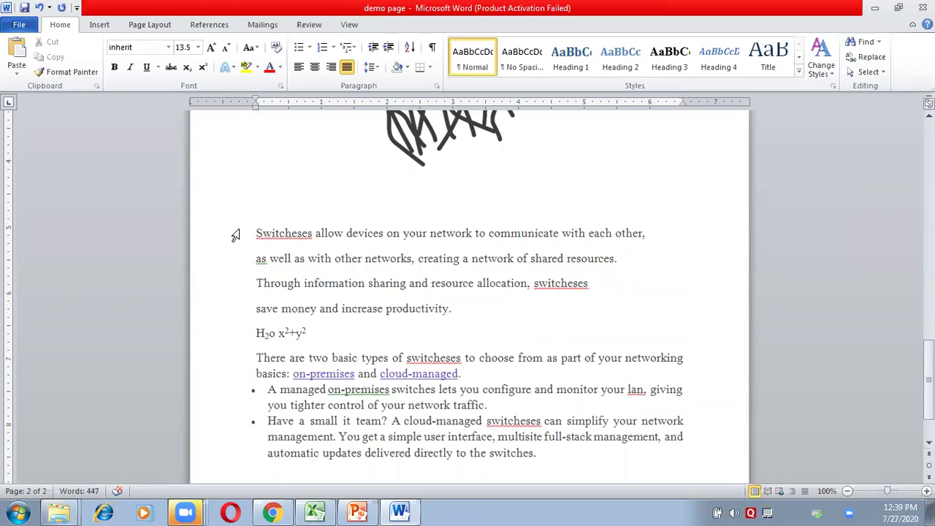
Switch the four split lines between left and justified alignment, ending with them left-aligned
left_click_drag(255, 233, 457, 309)
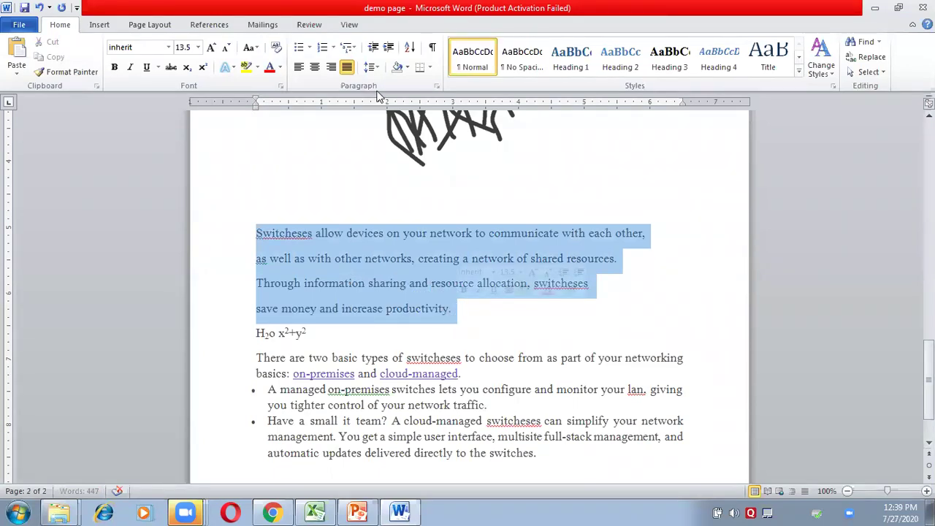
left_click(347, 67)
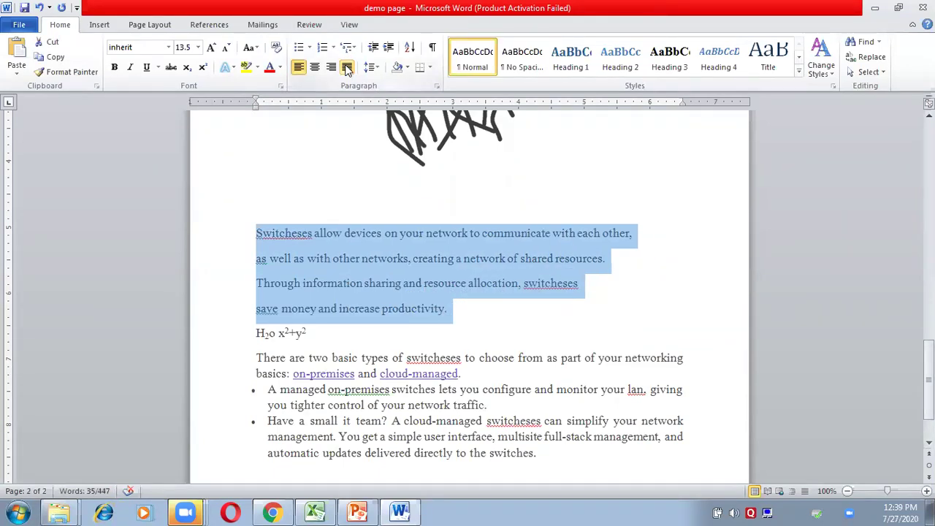
key("ctrl+j")
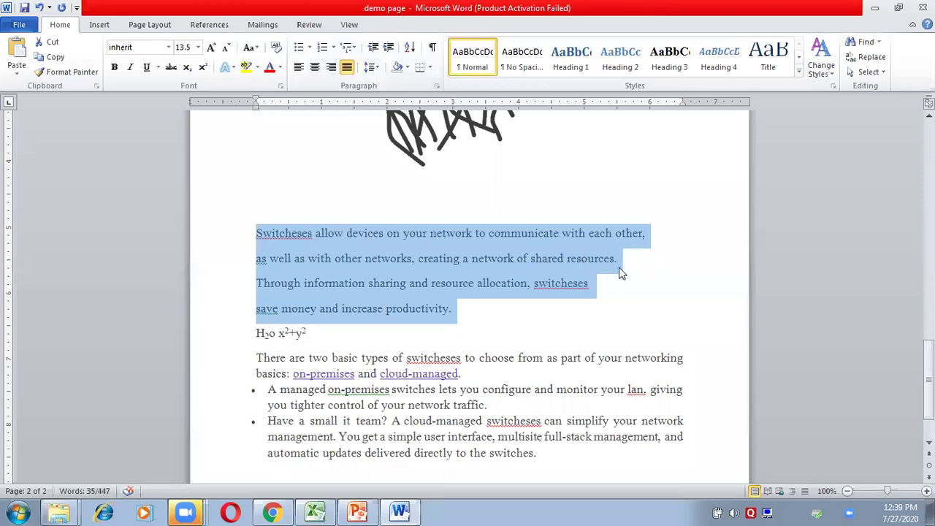
left_click(298, 69)
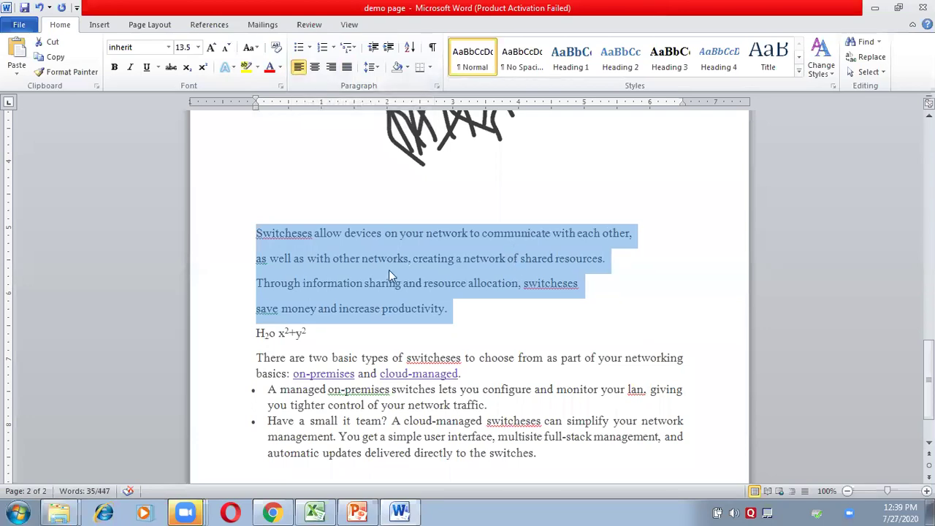
Rejoin the first three split lines on page 2 into one paragraph ending at "switcheses"
left_click(258, 281)
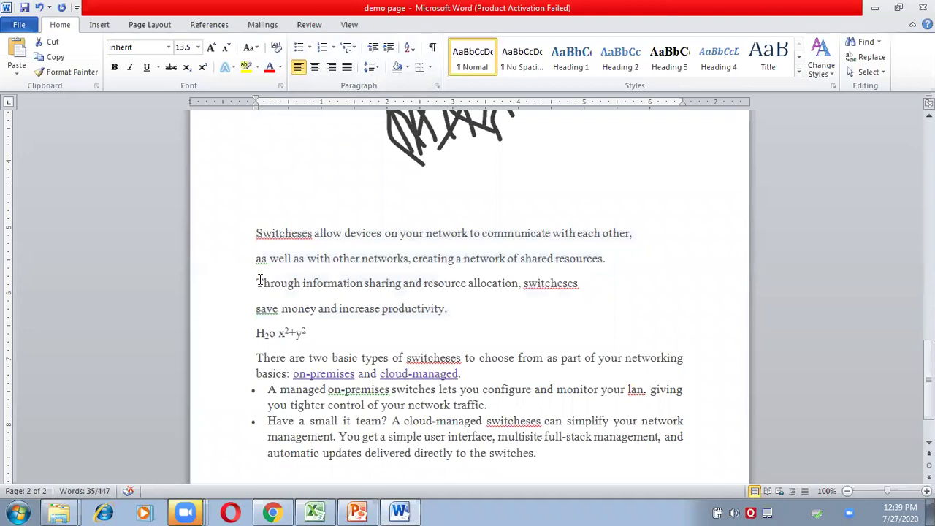
key("BackSpace")
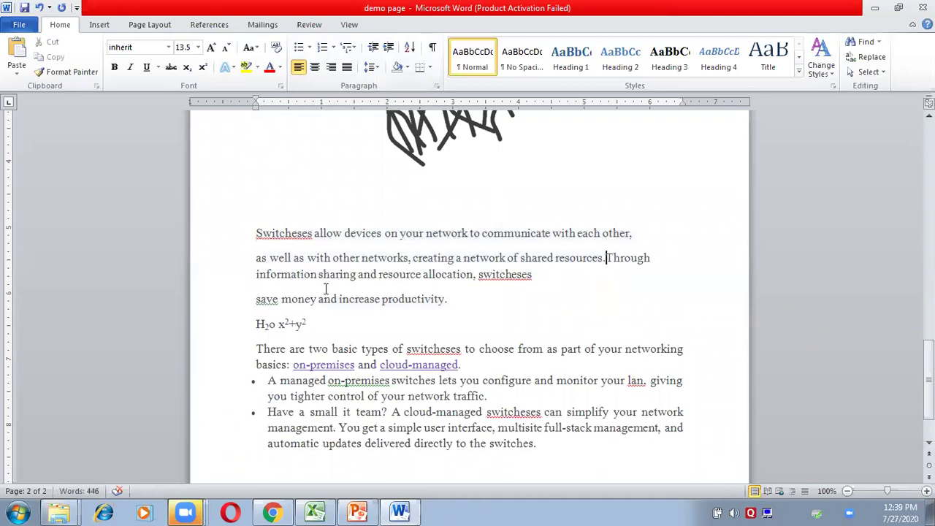
left_click(257, 258)
key("BackSpace")
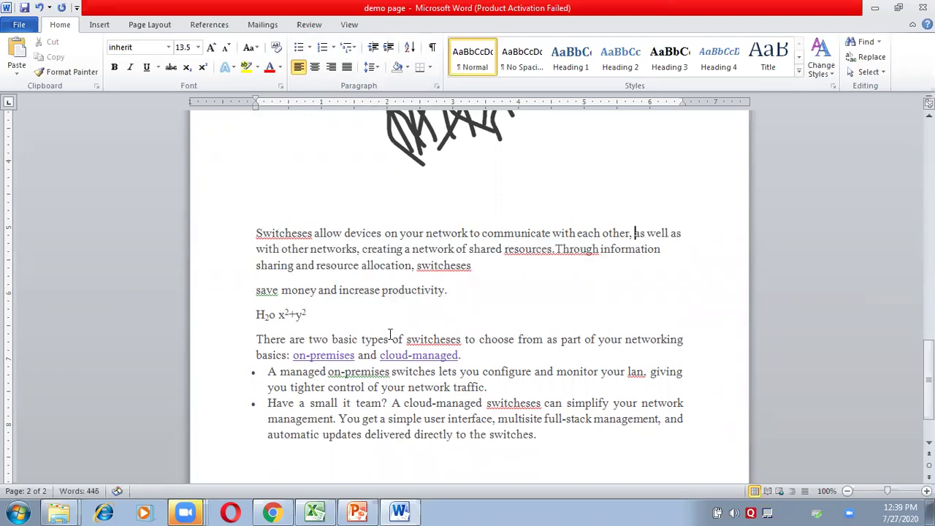
Compare justified and left alignment on the rejoined page 2 paragraph, finishing with it justified
left_click_drag(255, 233, 475, 266)
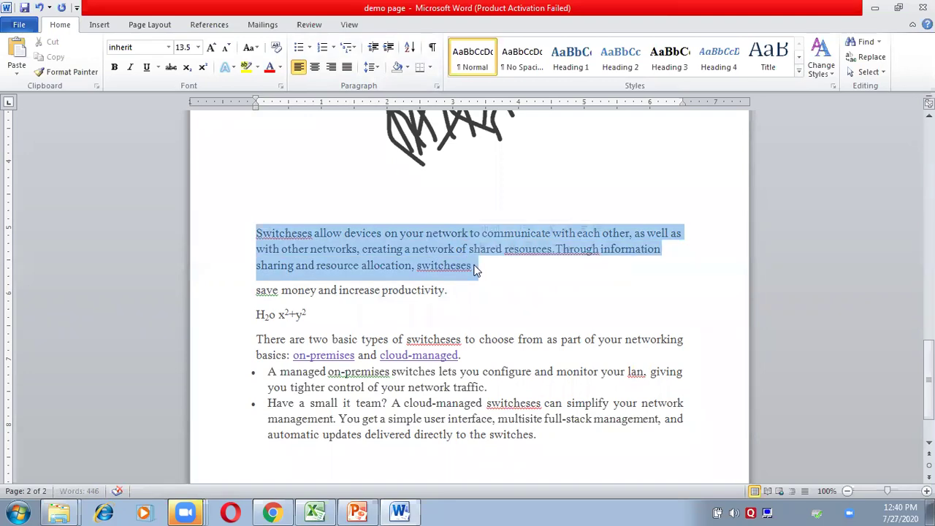
left_click(344, 68)
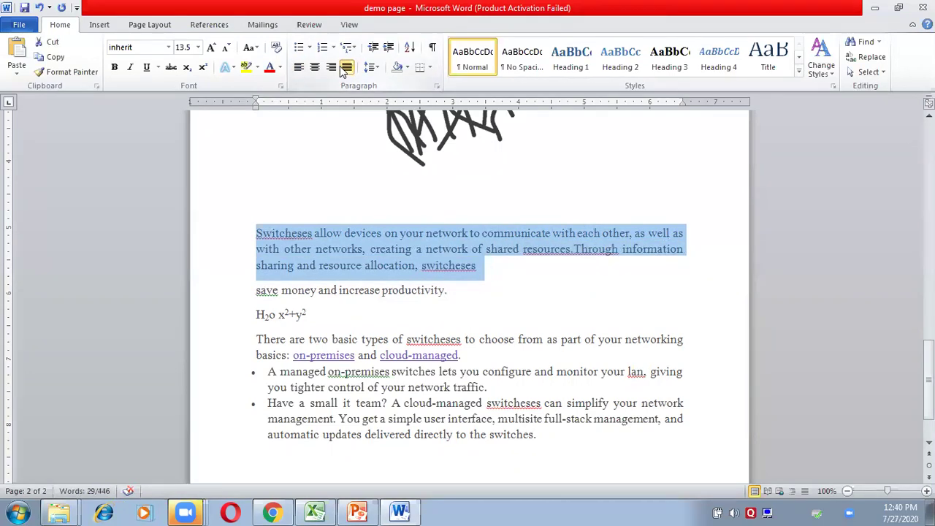
left_click(302, 71)
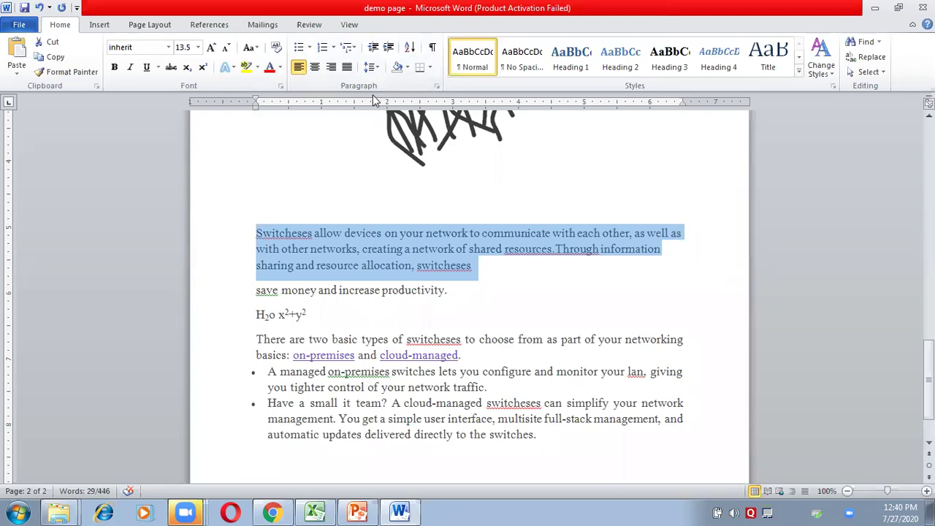
left_click(348, 68)
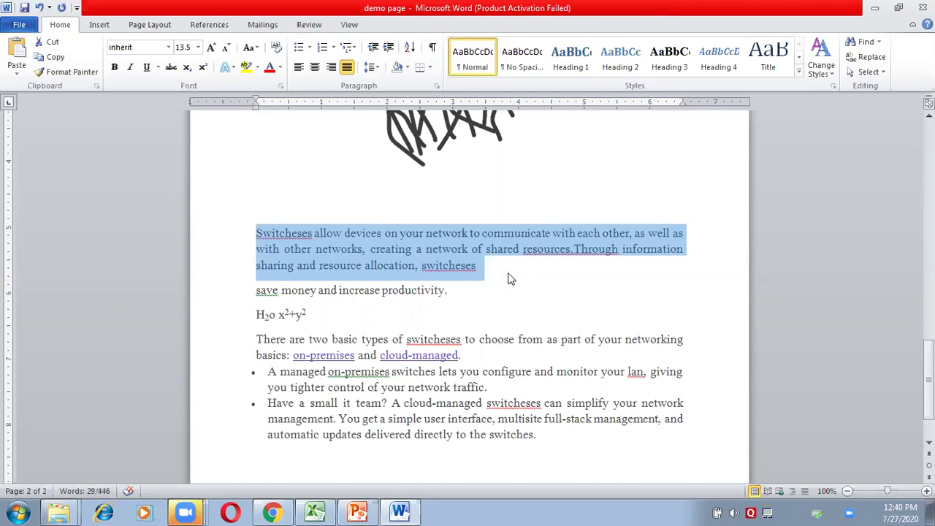
left_click(373, 268)
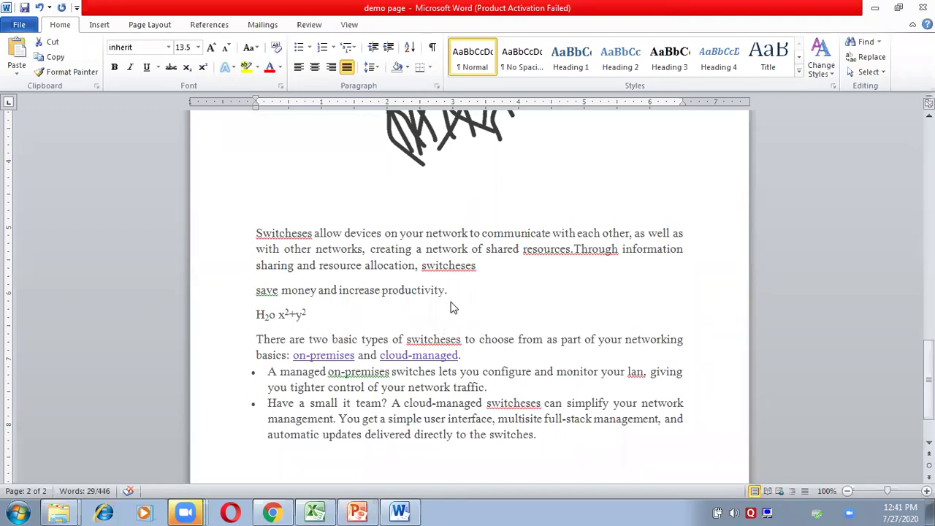
Set the left indent of the opening paragraph on page 1 to -0.2"
left_click_drag(928, 380, 927, 181)
scroll(468, 307, "up", 2)
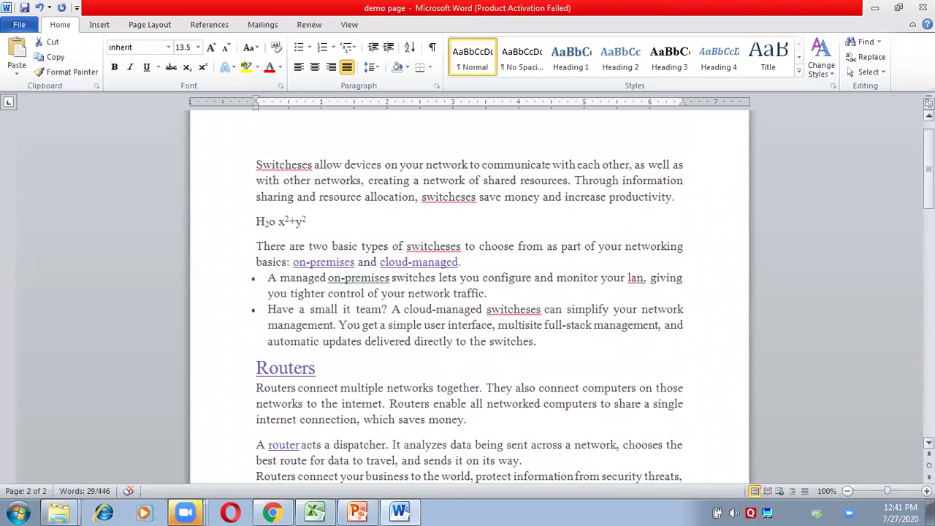
left_click(257, 196)
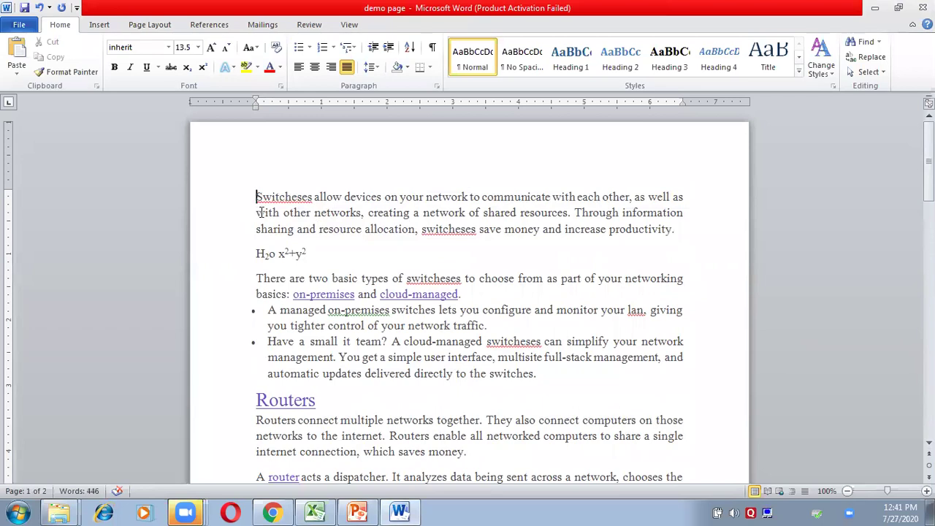
left_click_drag(255, 196, 616, 229)
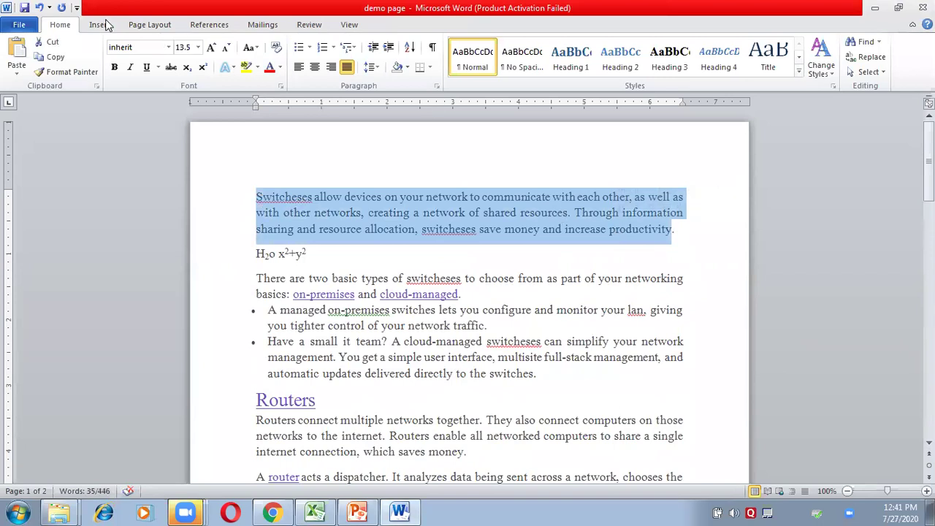
left_click(149, 25)
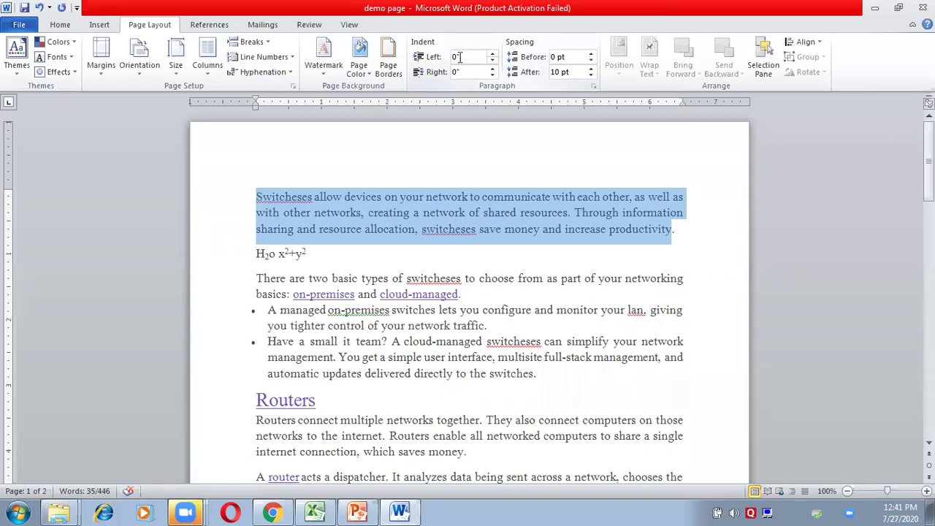
left_click(493, 63)
left_click(493, 63)
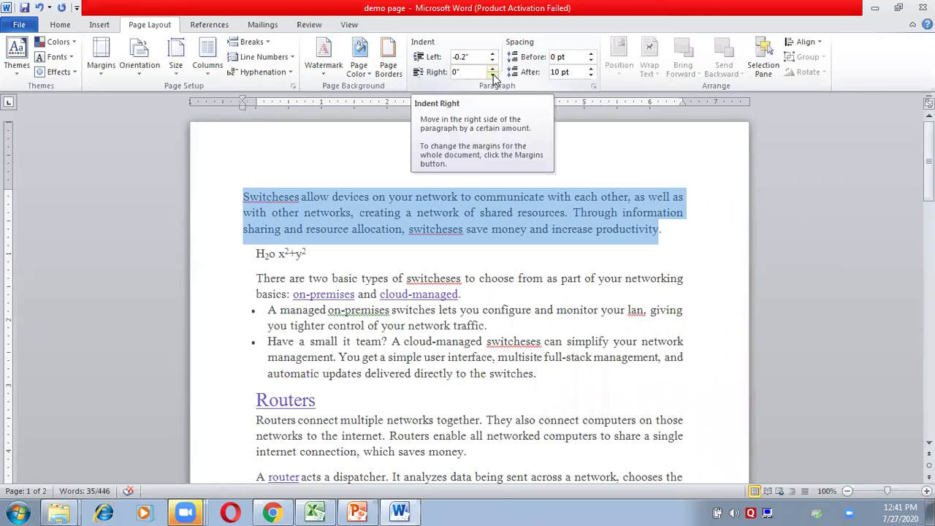
Set the right indent of the opening paragraph on page 1 to -0.2"
left_click(493, 69)
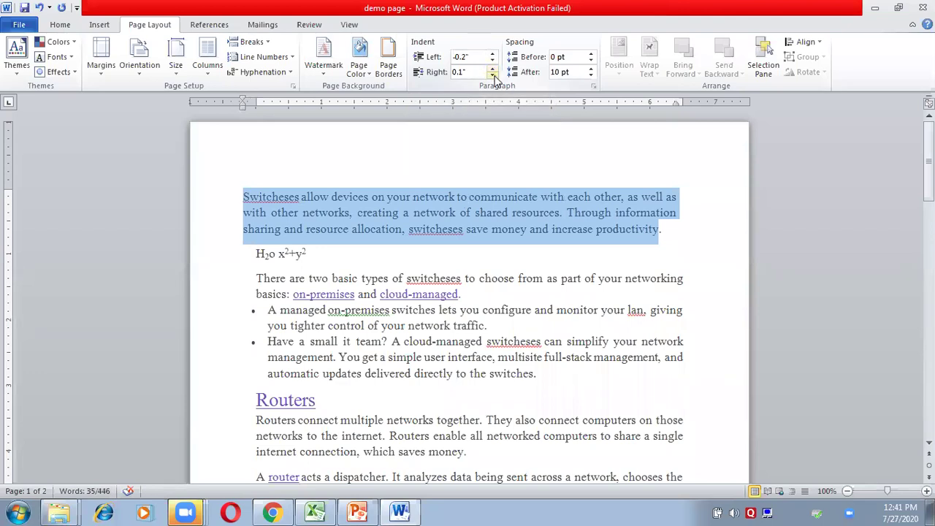
left_click(493, 76)
left_click(493, 76)
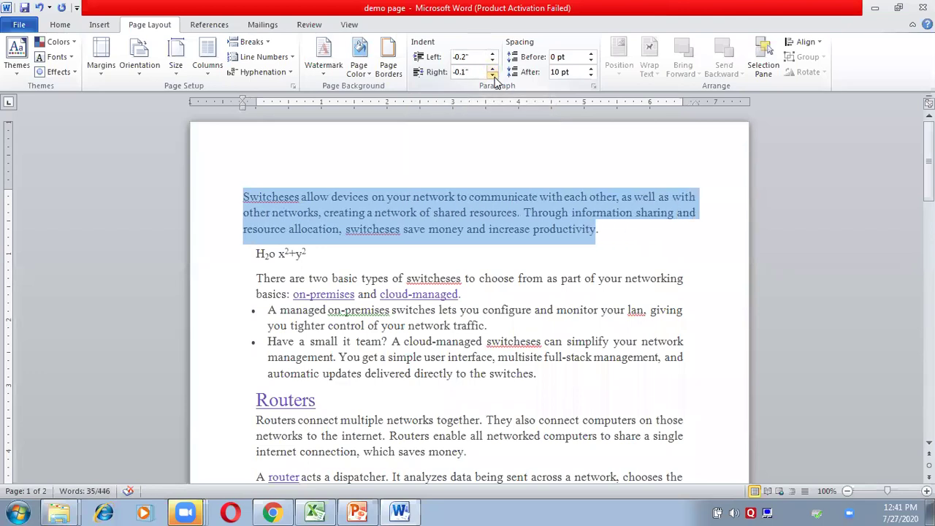
left_click(493, 76)
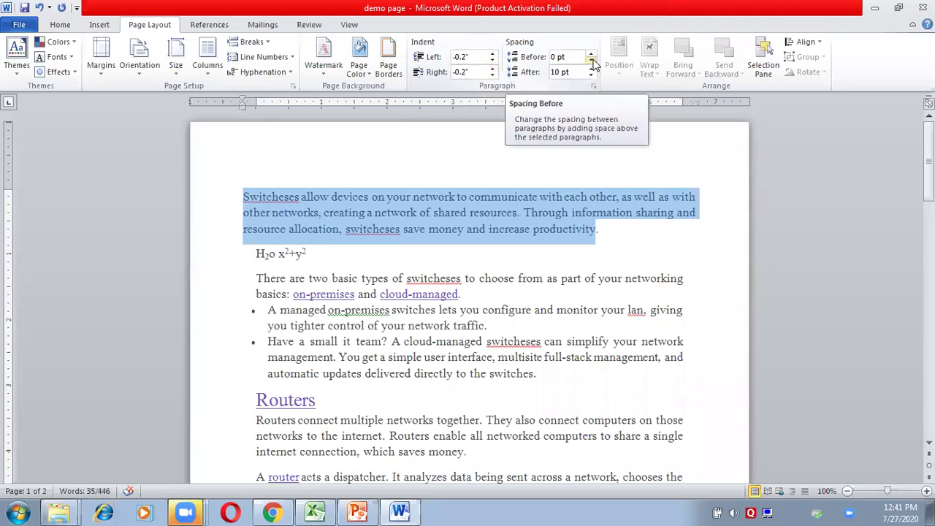
Set the spacing before the opening paragraph to 30 pt
left_click(591, 62)
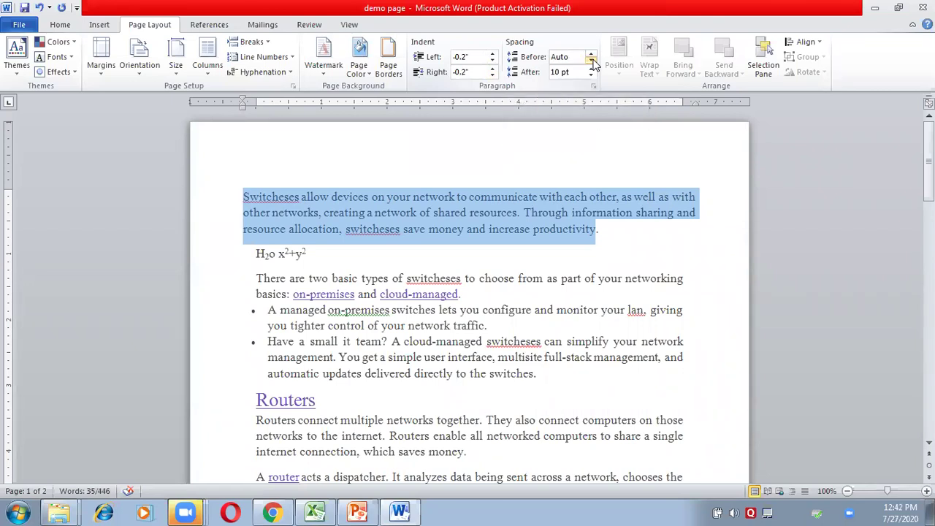
left_click(591, 55)
left_click(592, 55)
left_click(592, 54)
left_click(591, 54)
left_click(592, 54)
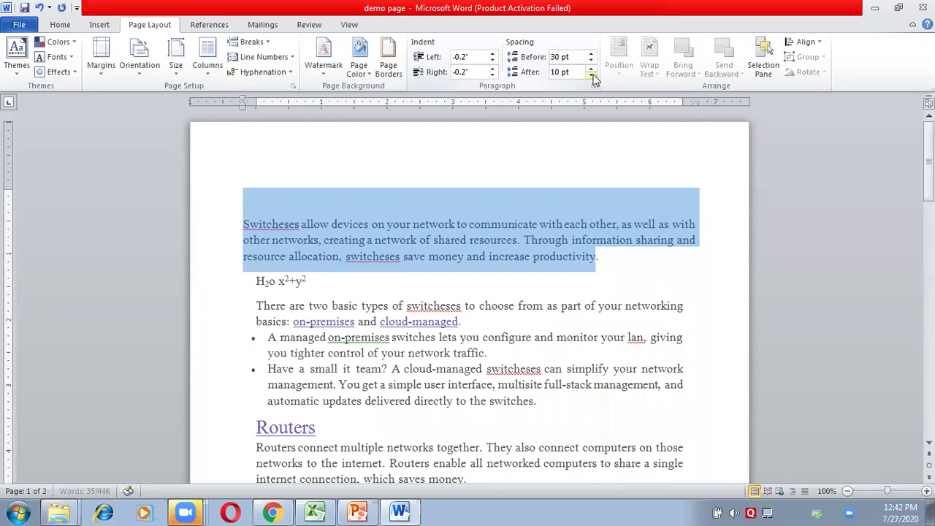
Try Auto spacing after the opening paragraph and raise that spacing to 108 pt
left_click(592, 75)
left_click(592, 75)
left_click(591, 75)
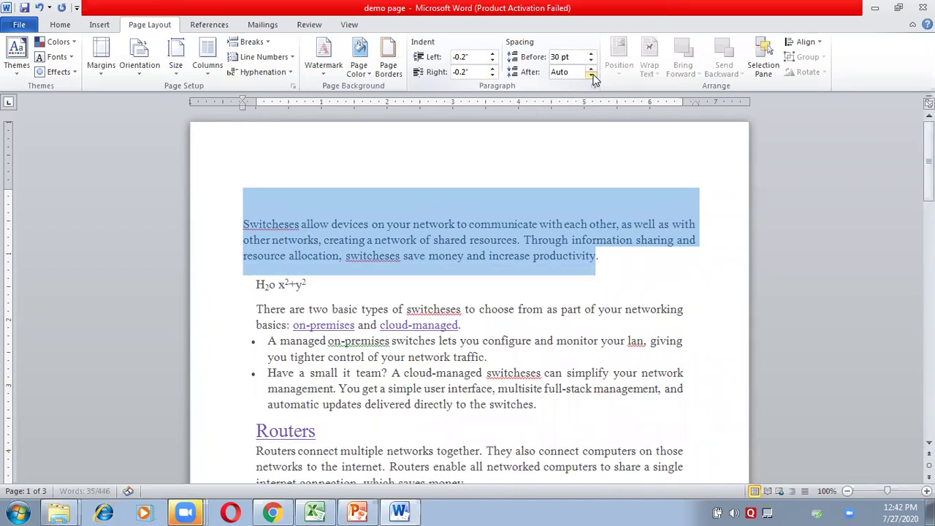
left_click(591, 68)
left_click(592, 68)
left_click(591, 68)
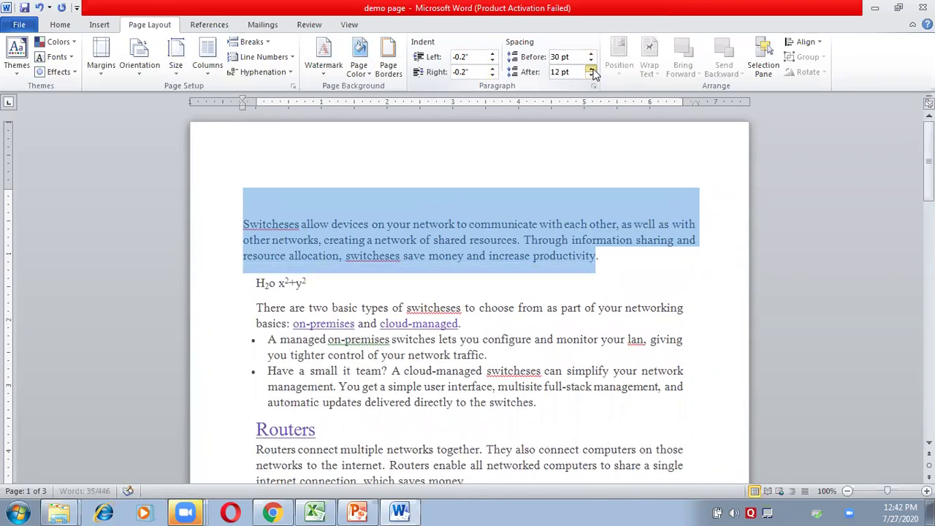
left_click(591, 68)
left_click(592, 68)
left_click(591, 68)
left_click(592, 68)
left_click(592, 68)
left_click(592, 68)
left_click(592, 68)
left_click(591, 68)
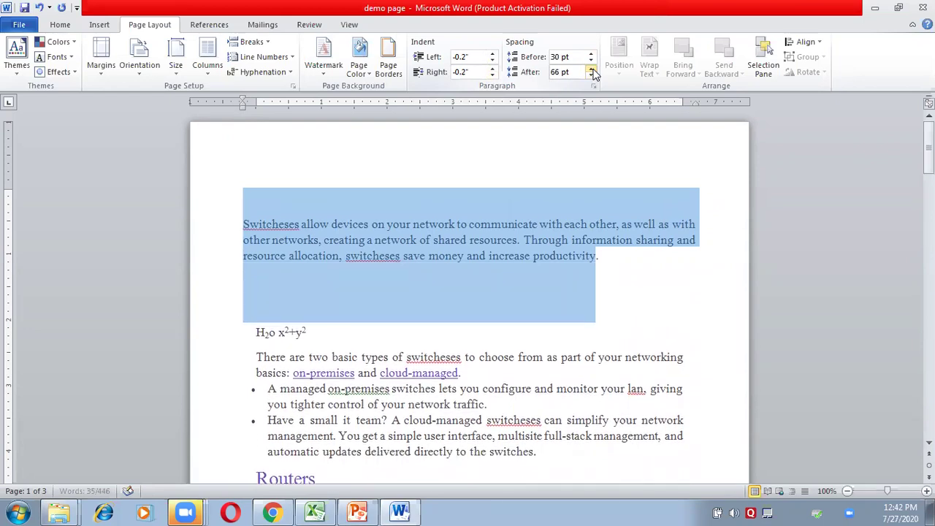
left_click(592, 68)
left_click(592, 68)
left_click(591, 68)
left_click(592, 68)
left_click(592, 68)
left_click(592, 68)
left_click(591, 68)
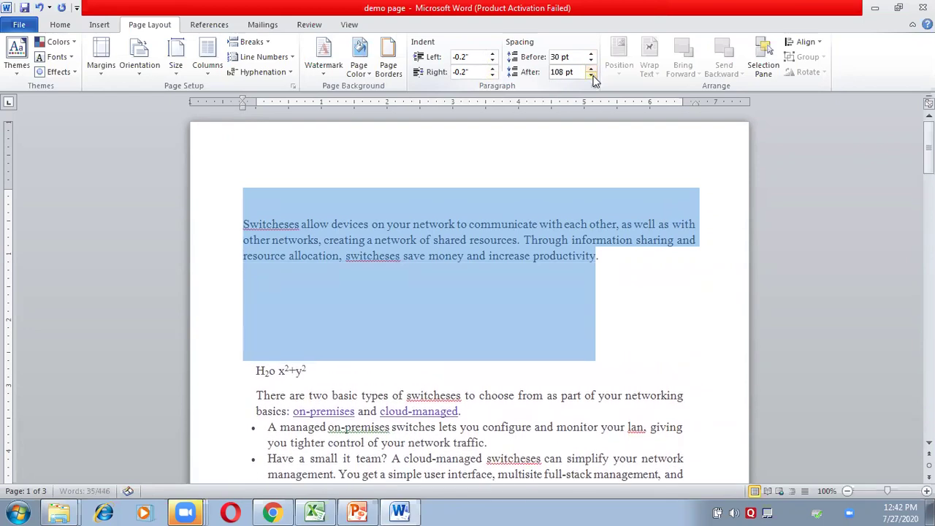
Reduce the spacing after the opening paragraph to 36 pt
left_click(591, 76)
left_click(592, 76)
left_click(591, 76)
left_click(592, 76)
left_click(591, 76)
left_click(591, 76)
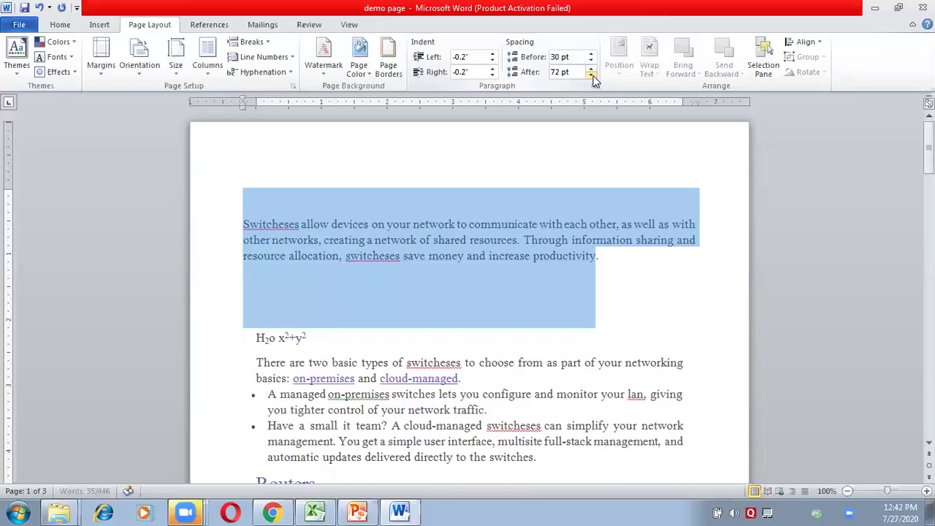
left_click(591, 76)
left_click(592, 76)
left_click(592, 76)
left_click(592, 76)
left_click(592, 76)
left_click(591, 76)
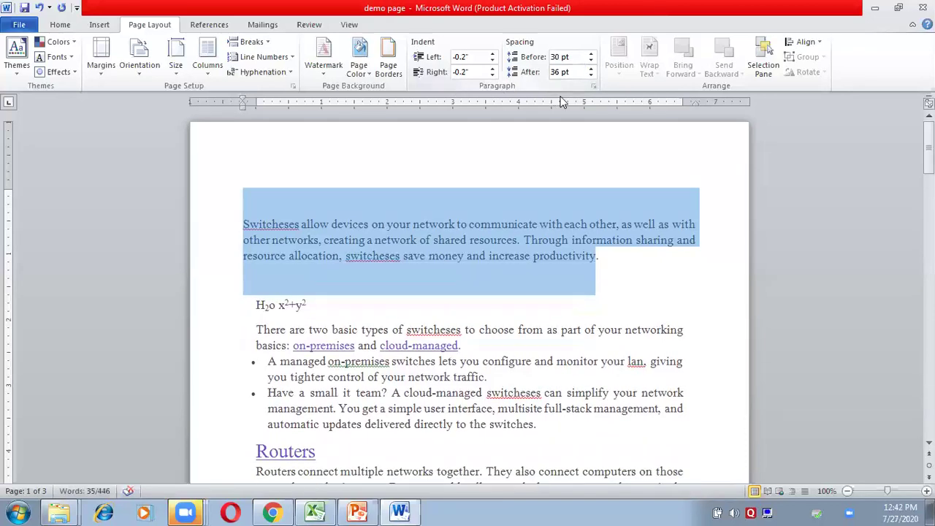
Deselect the opening paragraph and set its left indent to 1.9"
left_click(564, 274)
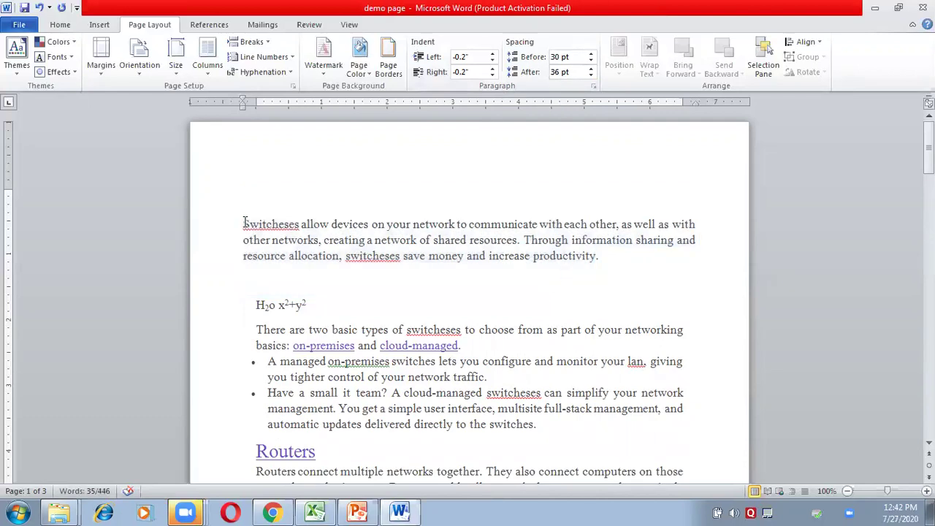
left_click(493, 54)
left_click(493, 54)
left_click(493, 54)
left_click(493, 54)
left_click(493, 54)
left_click(493, 54)
left_click(493, 54)
left_click(493, 54)
left_click(493, 54)
left_click(493, 54)
left_click(493, 54)
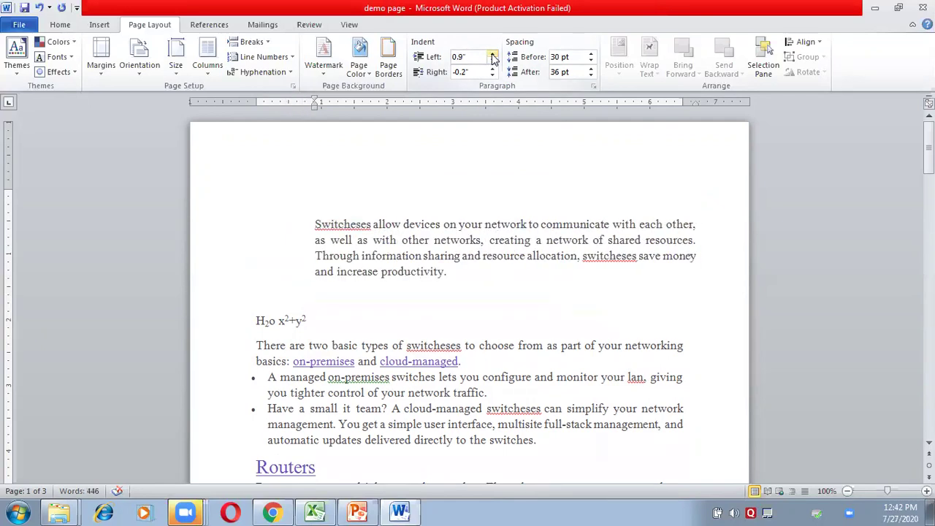
left_click(493, 55)
left_click(493, 55)
left_click(493, 55)
left_click(493, 56)
left_click(493, 56)
left_click(493, 56)
left_click(493, 55)
left_click(493, 56)
left_click(493, 55)
left_click(493, 55)
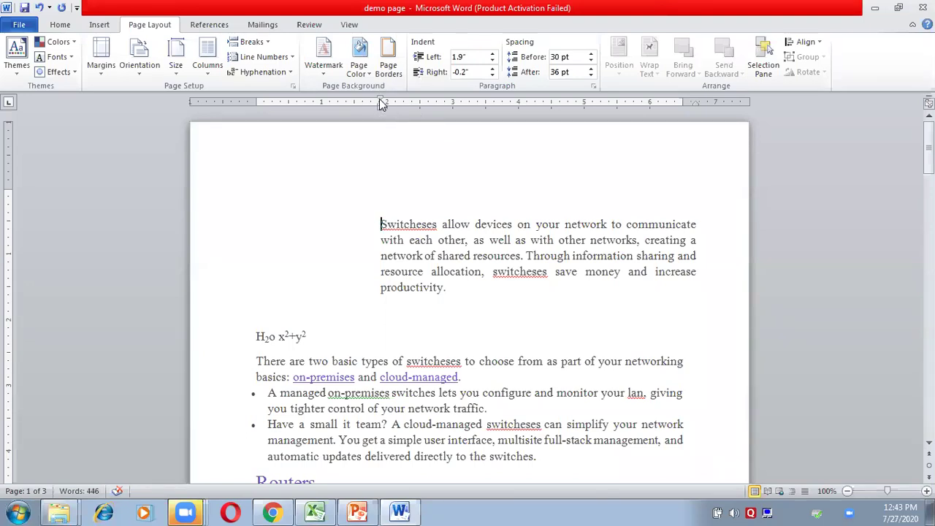
Give the opening paragraph a hanging indent on the ruler, with the first line at 0" and the remaining lines at 1"
left_click_drag(380, 101, 257, 107)
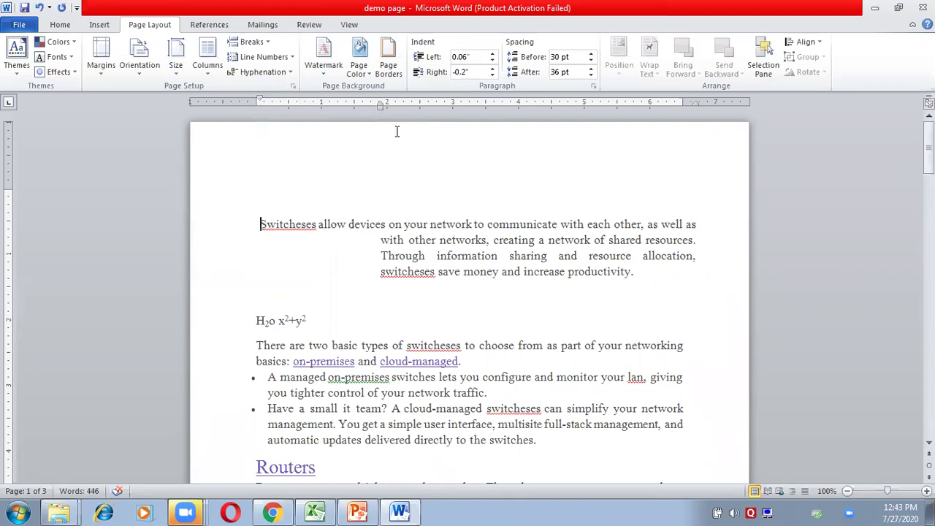
mouse_move(381, 106)
left_mouse_down()
mouse_move(294, 105)
mouse_move(319, 111)
left_mouse_up()
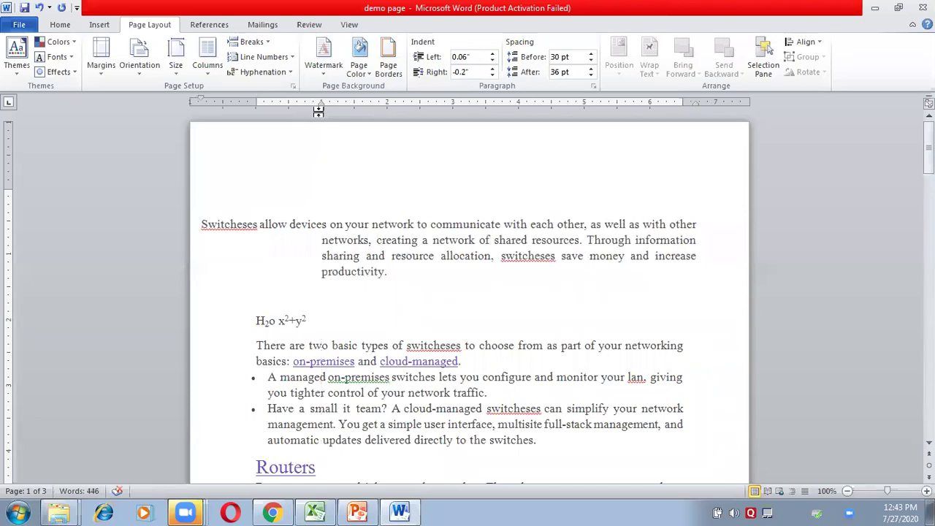
left_click_drag(198, 98, 258, 101)
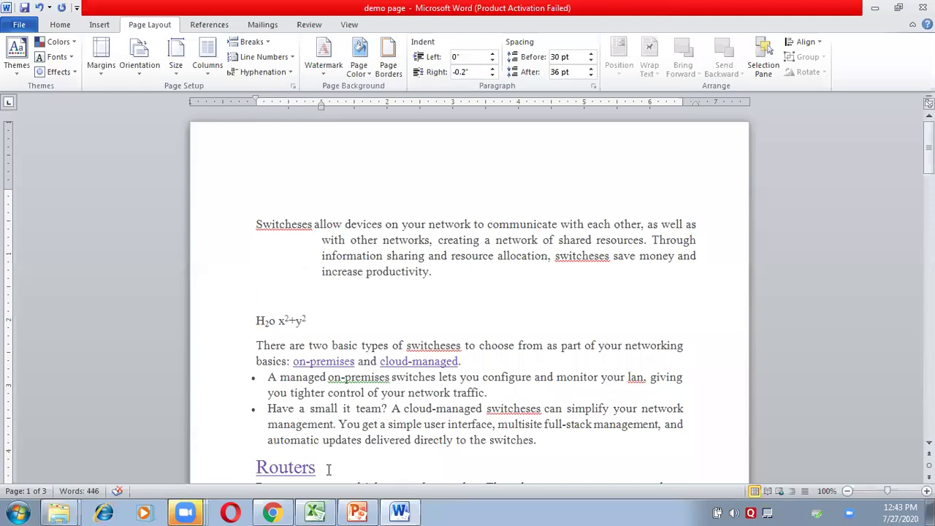
Check the August topics in the july planner workbook in Excel and return to the demo page document in Word
left_click(317, 511)
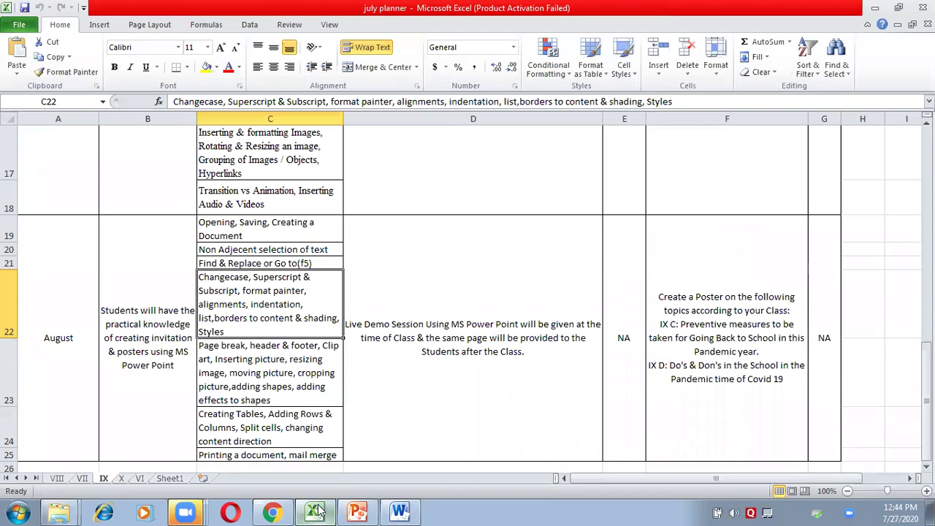
left_click(399, 511)
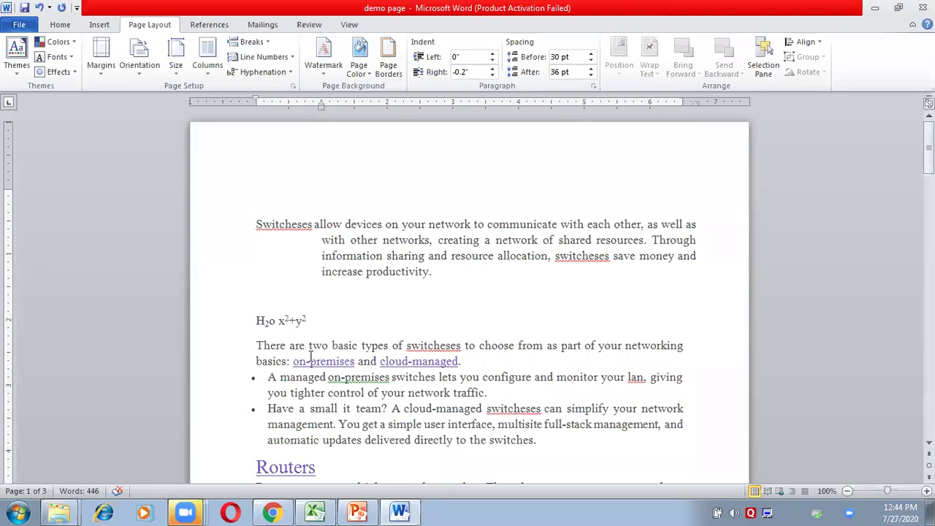
Split the opening paragraph in two before "Through information sharing", removing the space at the break
left_click_drag(267, 377, 342, 398)
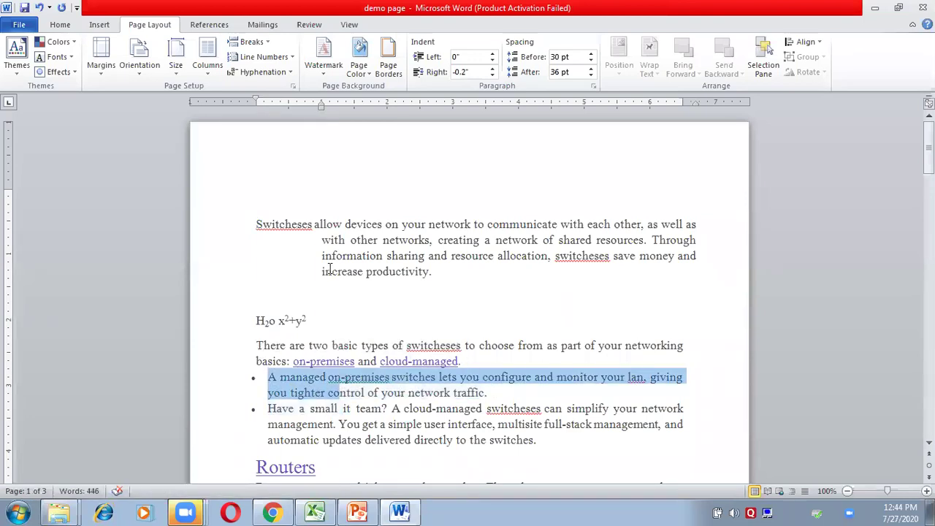
left_click_drag(255, 222, 447, 276)
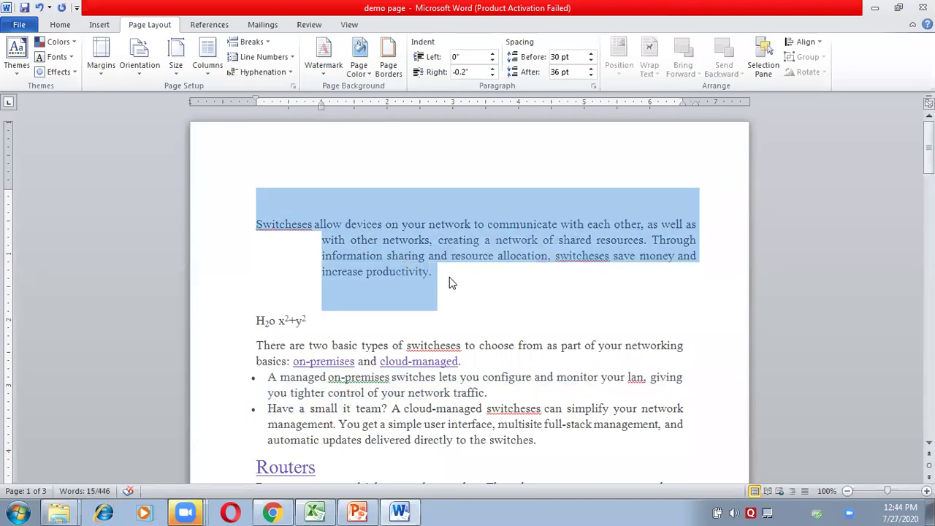
left_click(653, 240)
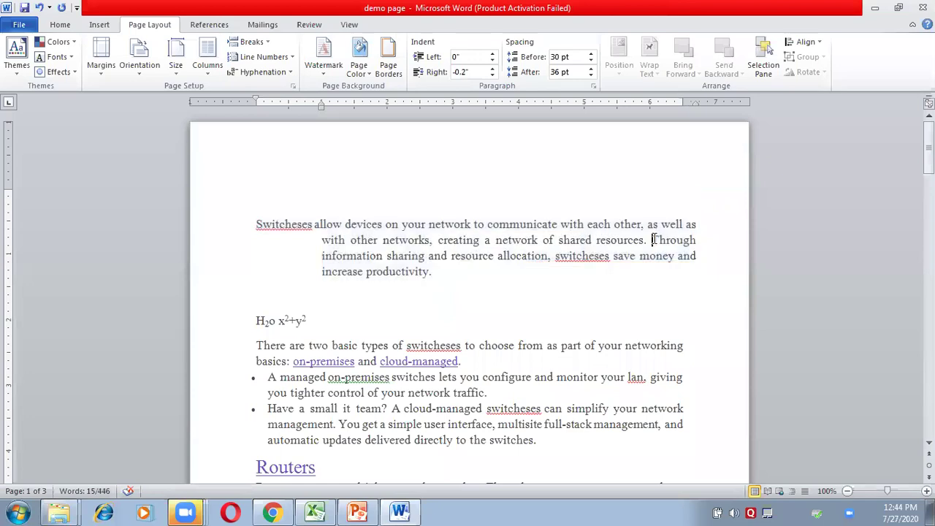
key("BackSpace")
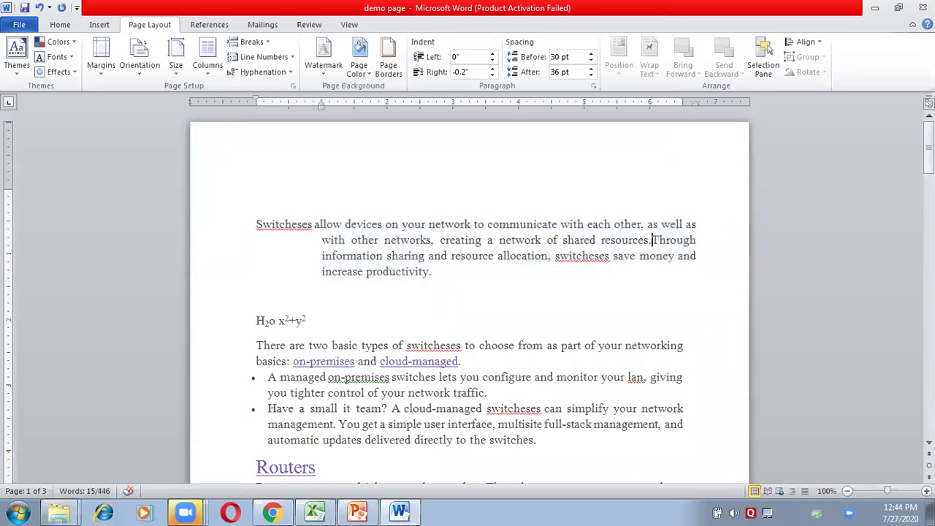
key("Return")
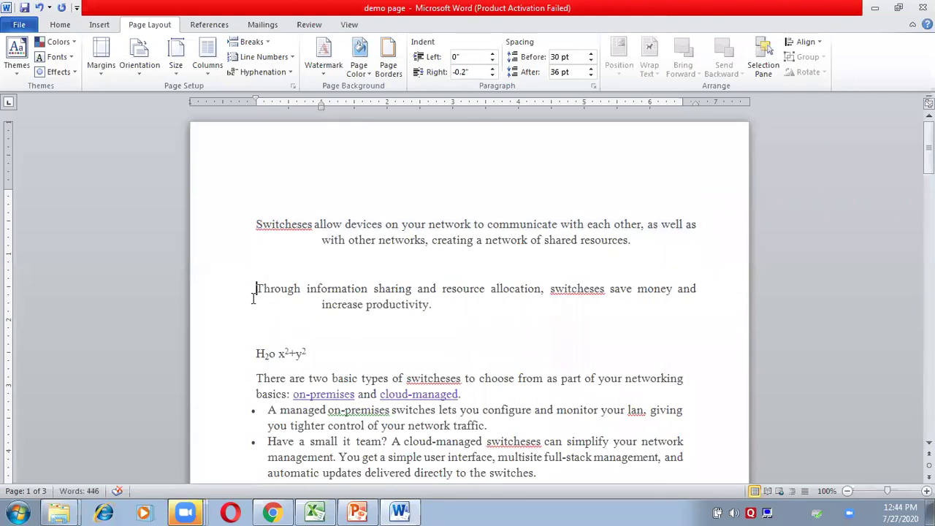
Preview bullet and number formats on the two opening paragraphs and apply the uppercase Roman numbering (I., II., III.)
left_click_drag(257, 220, 442, 316)
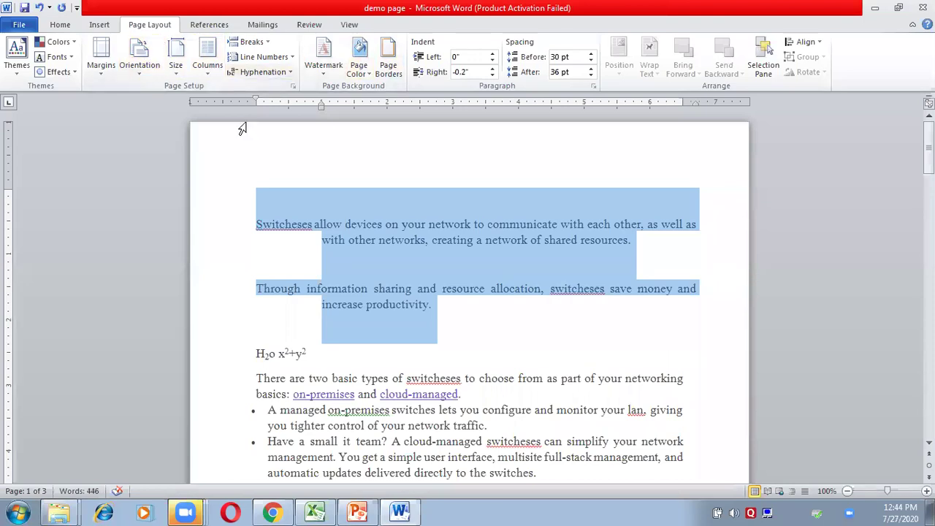
left_click(100, 27)
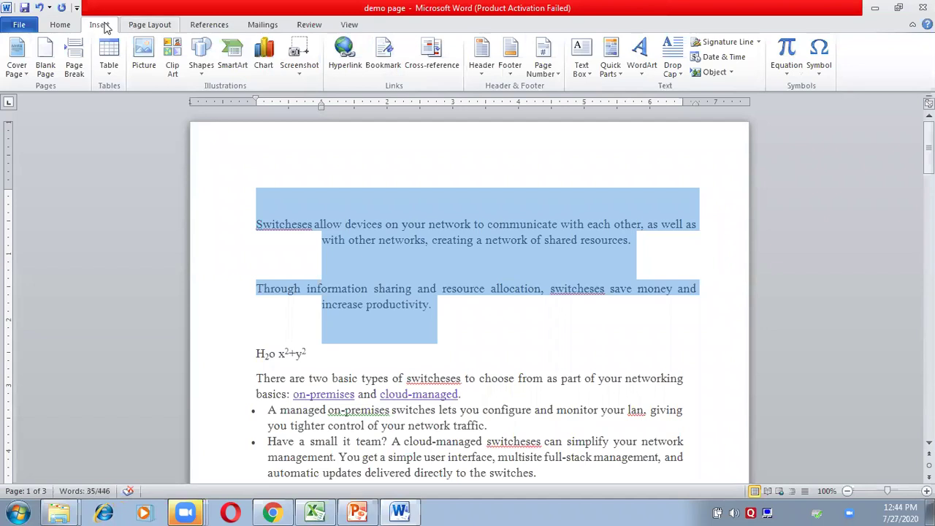
left_click(60, 25)
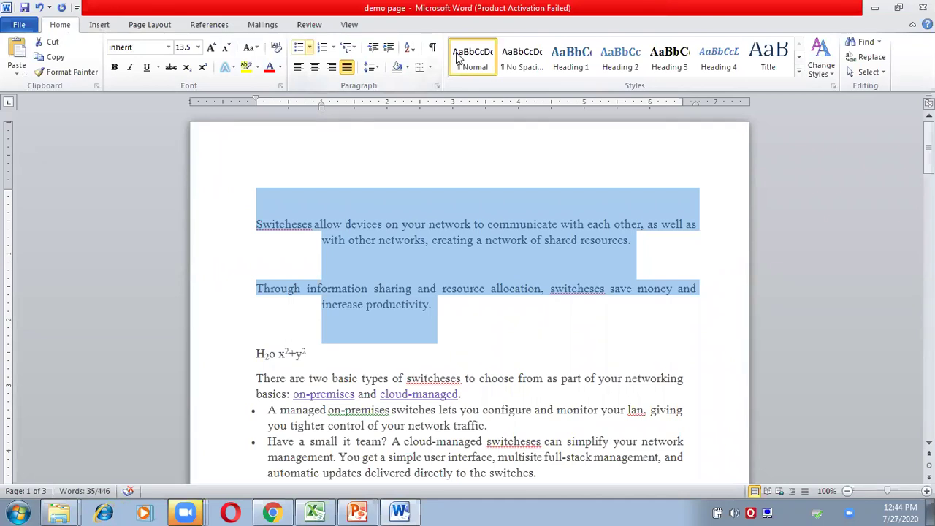
left_click(309, 47)
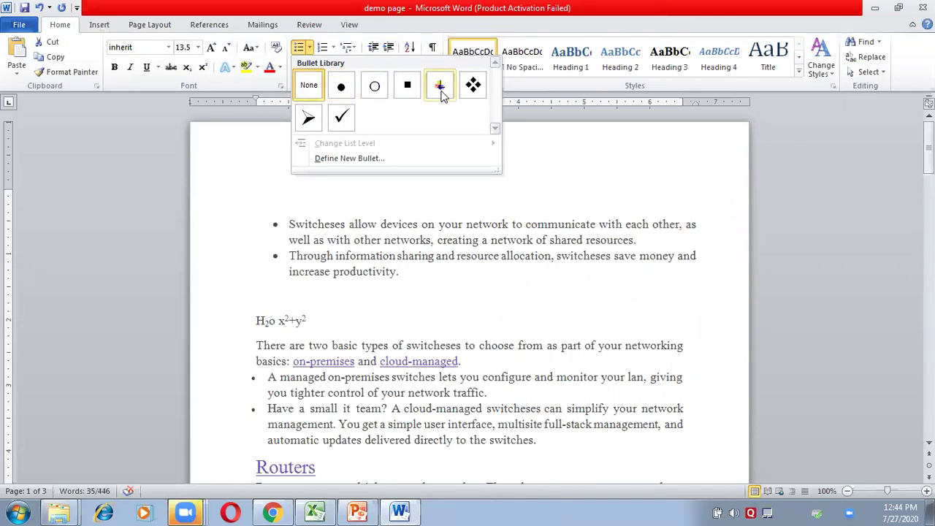
left_click(333, 47)
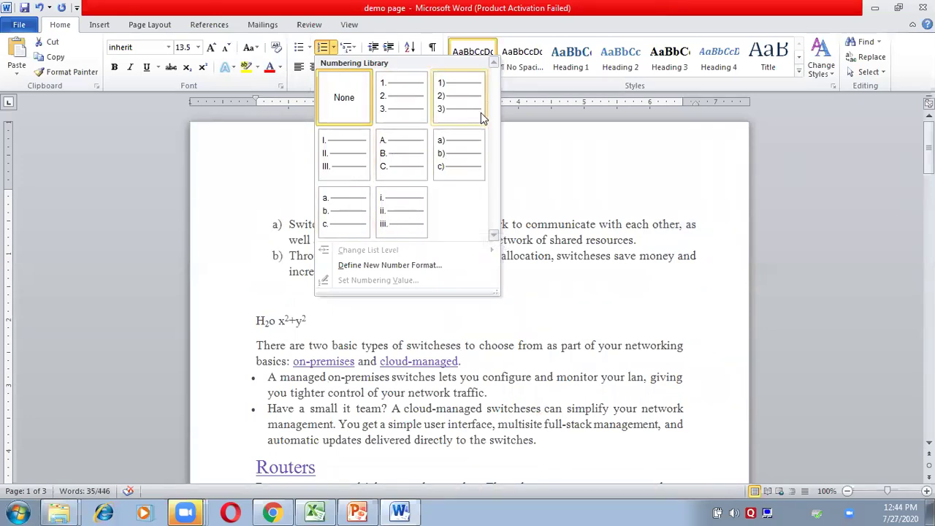
left_click(350, 168)
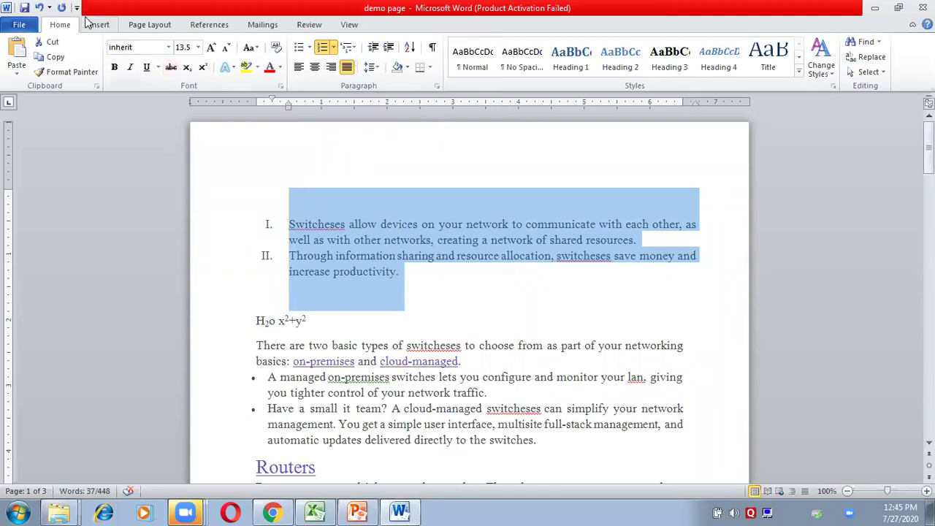
Open the page border settings for the whole document and browse the available border line styles
left_click(153, 27)
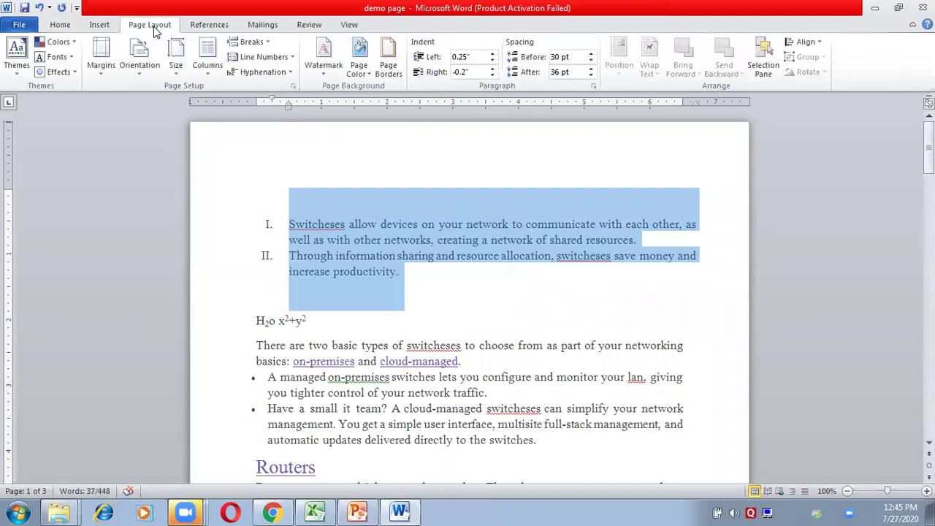
left_click(390, 71)
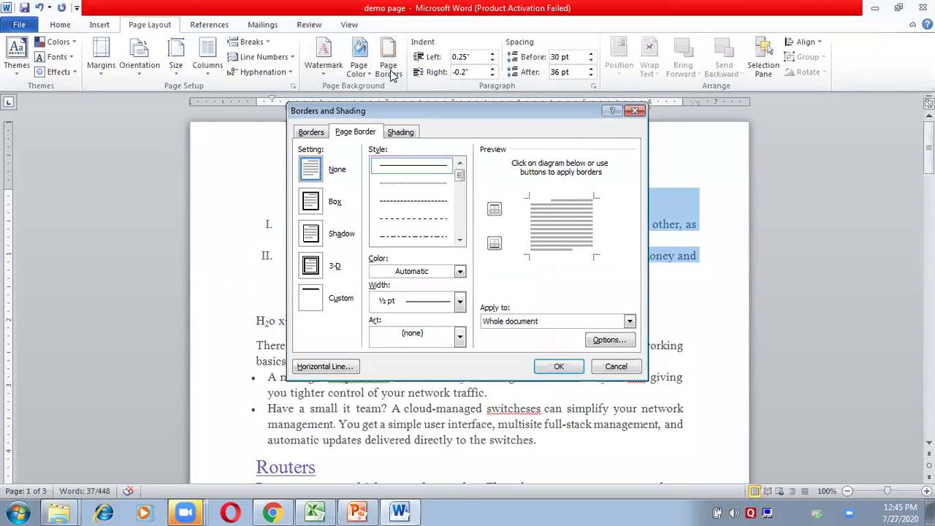
mouse_move(491, 109)
left_mouse_down()
mouse_move(521, 111)
mouse_move(692, 63)
left_mouse_up()
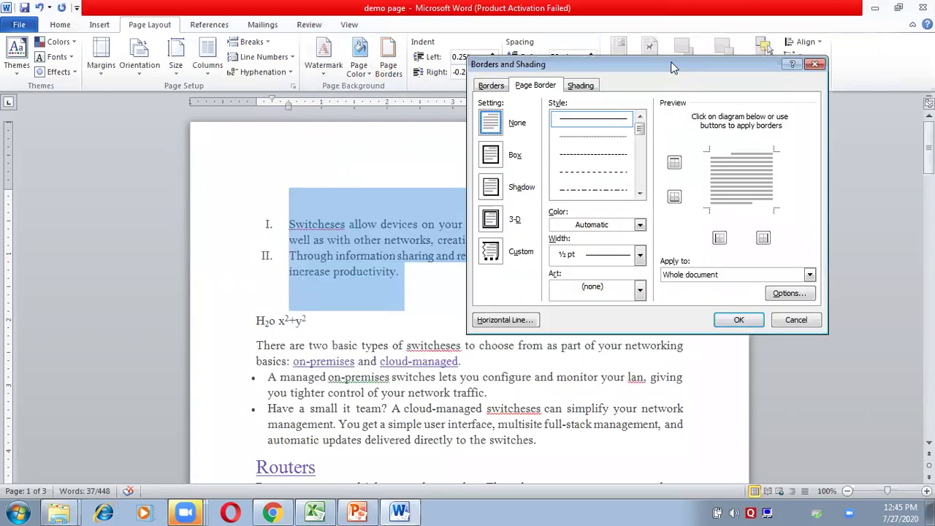
left_click(640, 194)
left_click(640, 194)
left_click(639, 194)
left_click(640, 194)
left_click(639, 194)
left_click(639, 194)
left_click(639, 195)
left_click(640, 194)
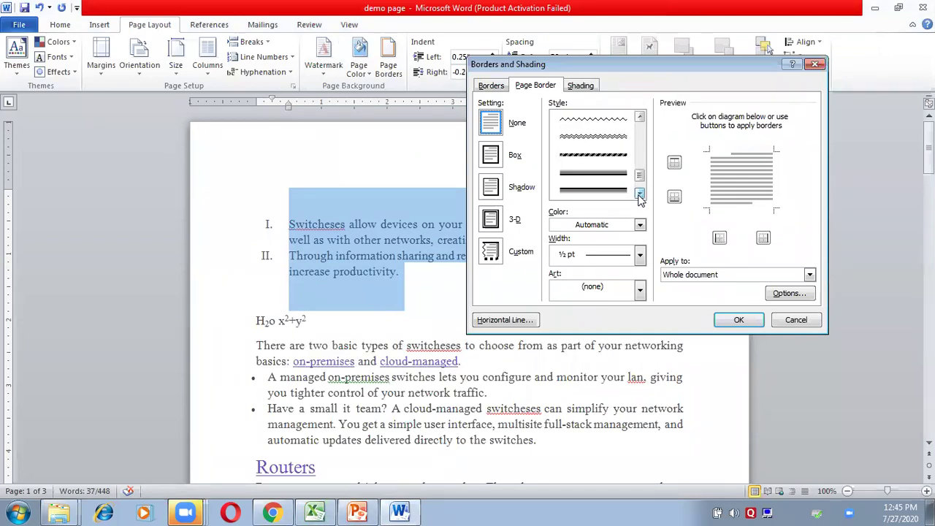
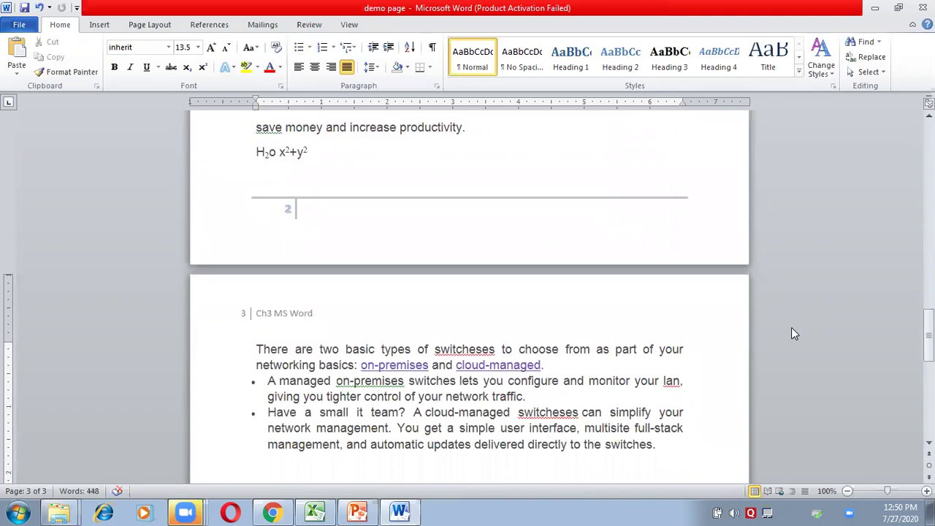
Look over the page number placement options and try to remove the page numbers from the document
scroll(469, 292, "down", 10)
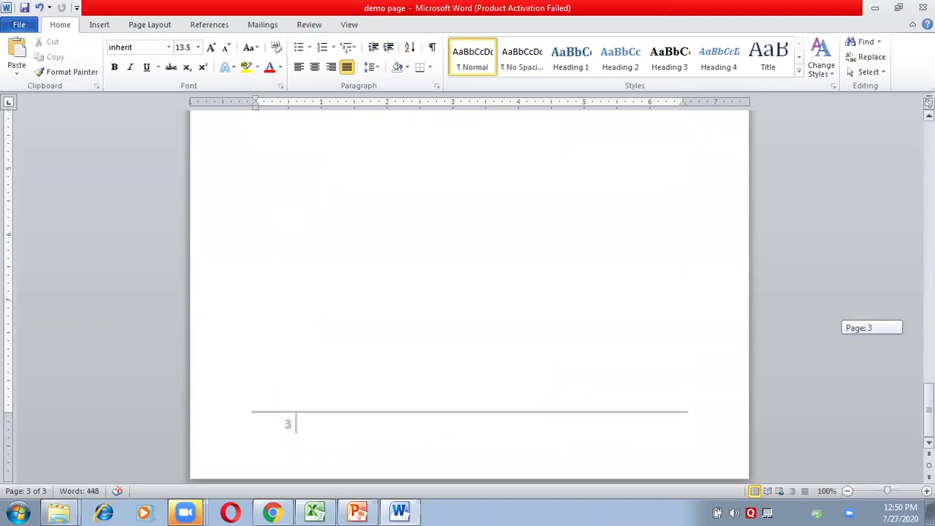
scroll(468, 292, "up", 15)
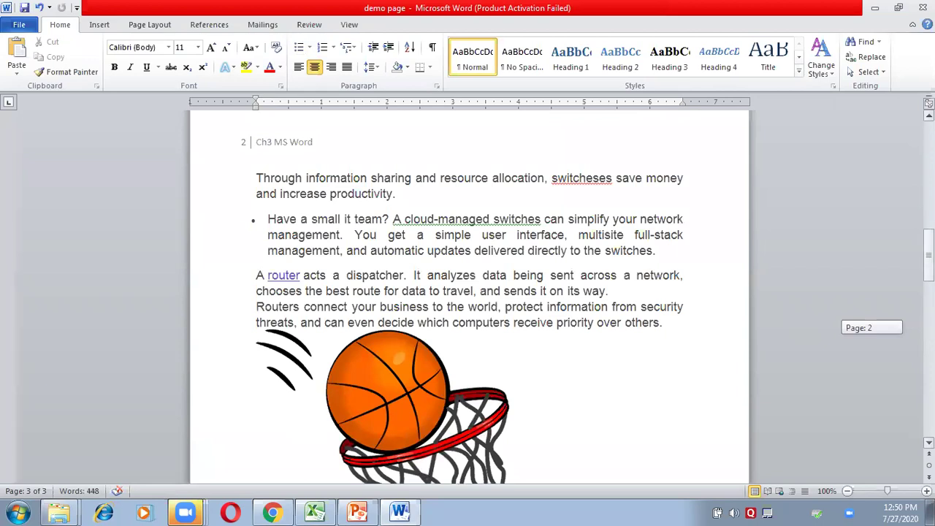
scroll(469, 292, "up", 10)
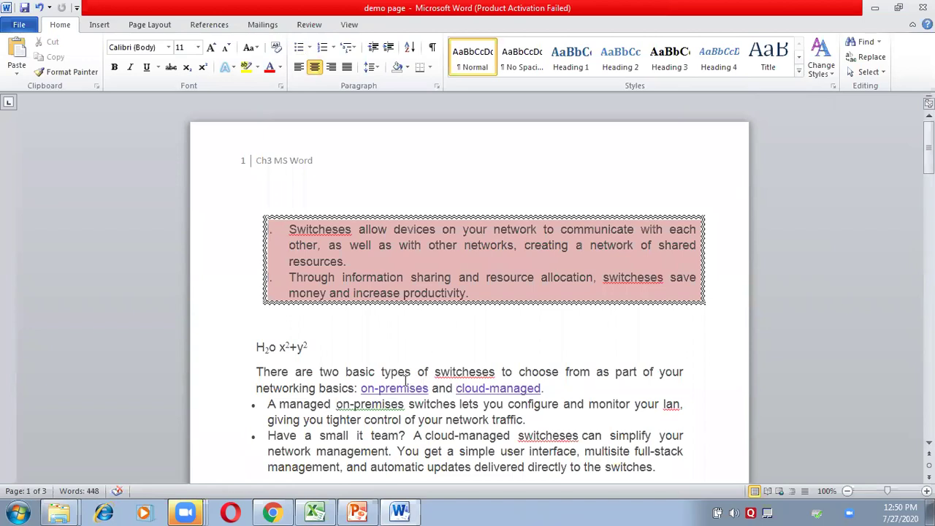
left_click(99, 25)
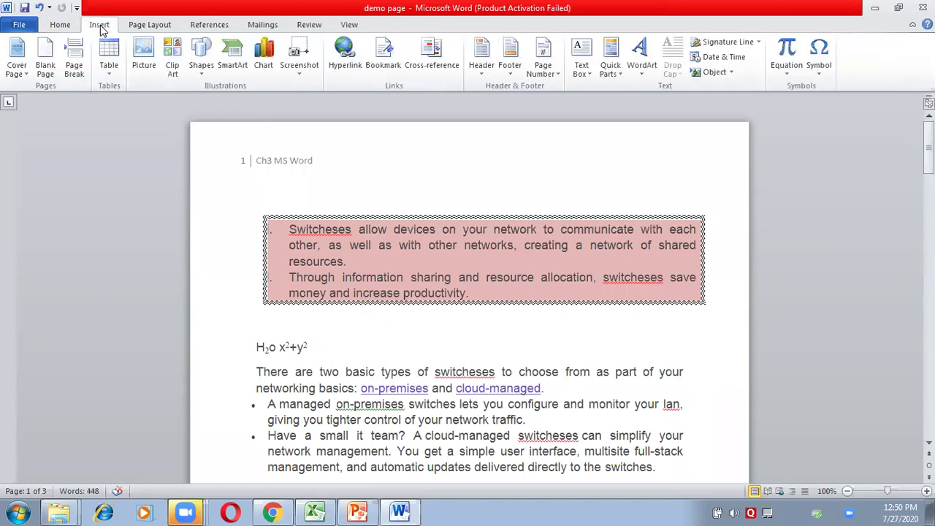
left_click(548, 70)
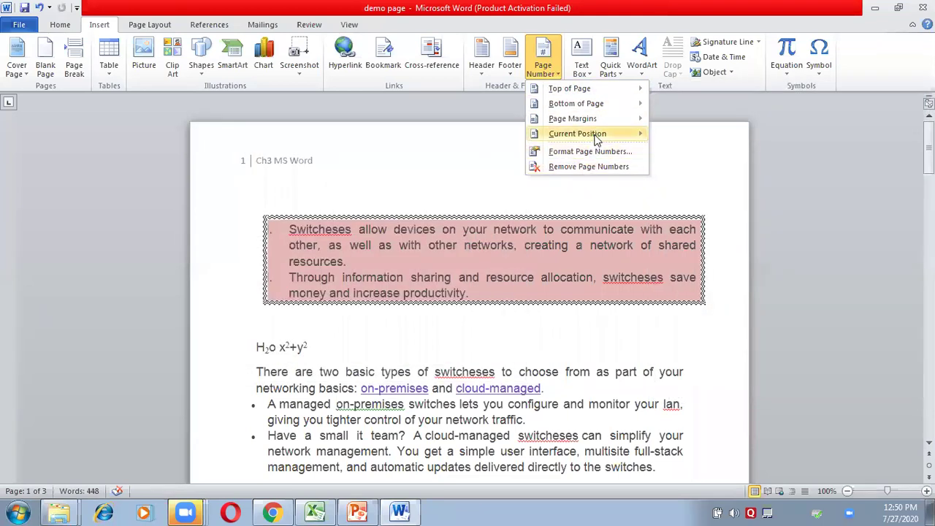
mouse_move(598, 137)
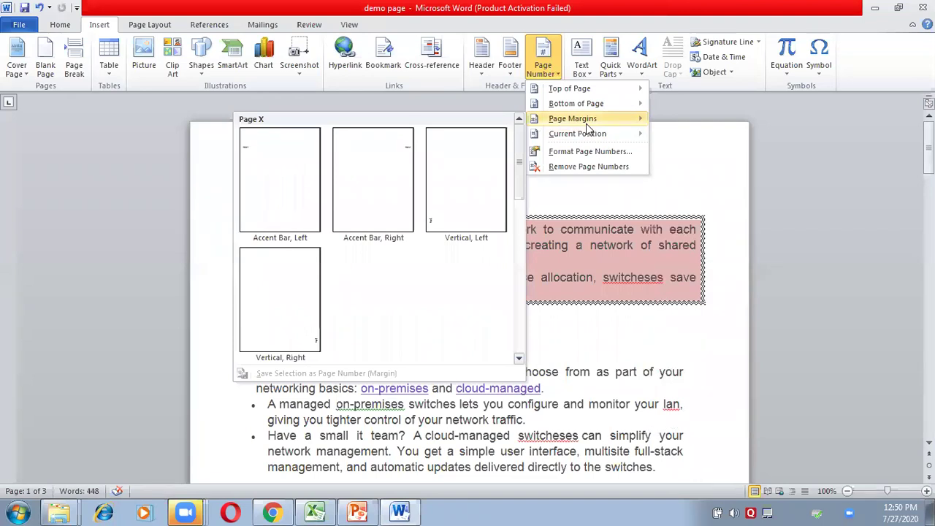
mouse_move(572, 106)
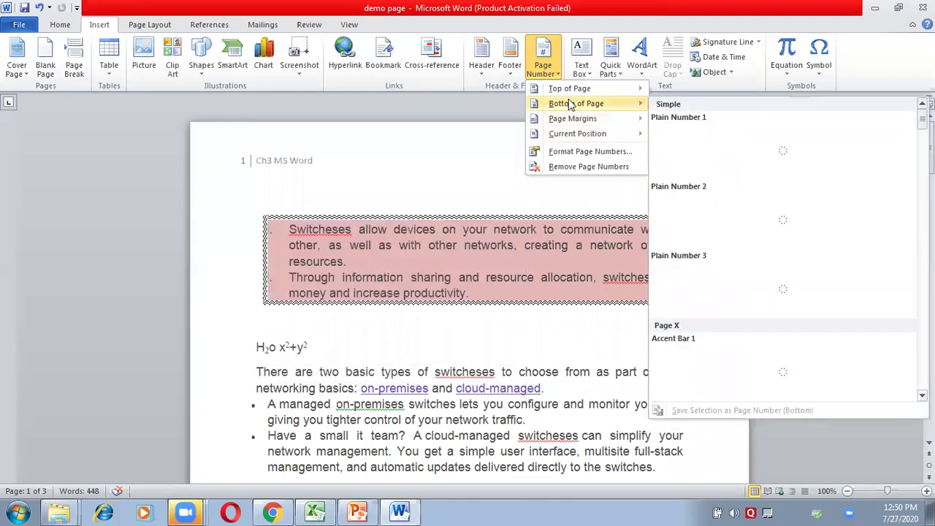
mouse_move(577, 89)
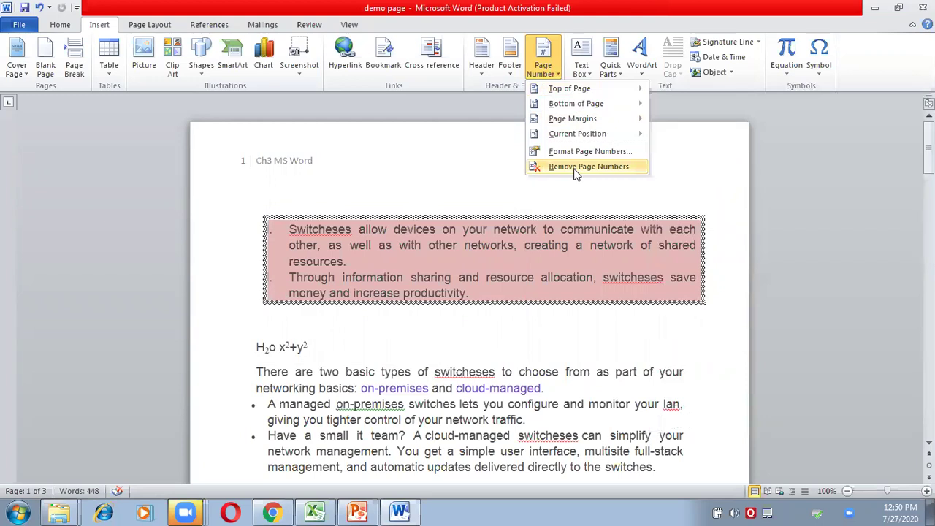
left_click(576, 168)
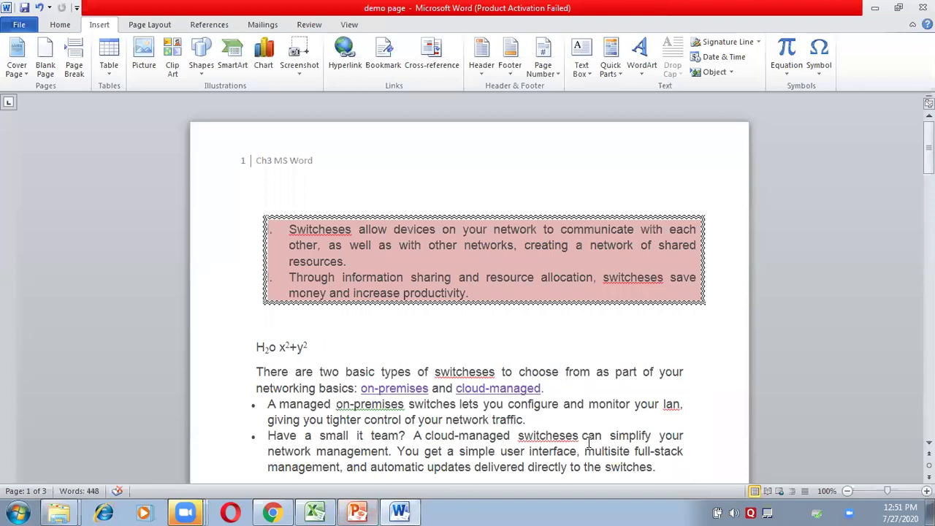
Remove the footer from the document
left_click(928, 142)
mouse_move(929, 146)
left_mouse_down()
mouse_move(929, 221)
mouse_move(929, 146)
left_mouse_up()
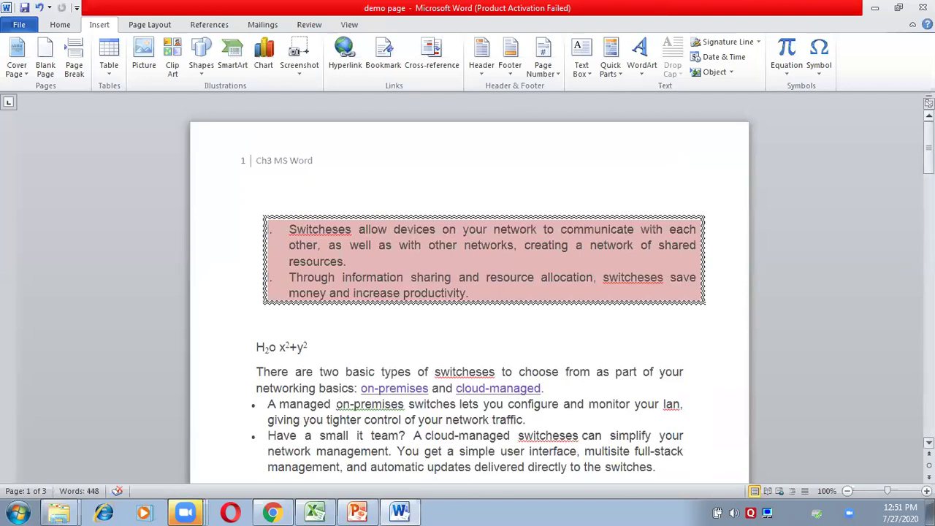
left_click(511, 66)
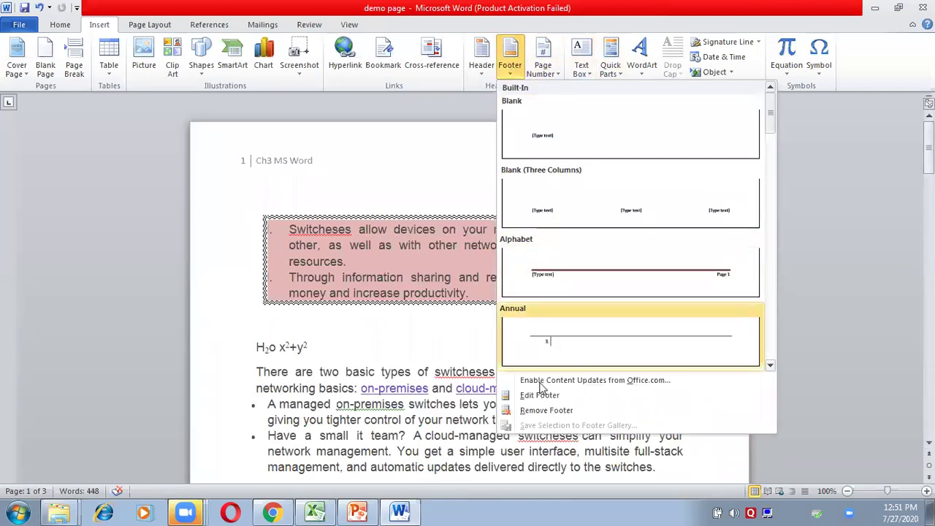
left_click(545, 410)
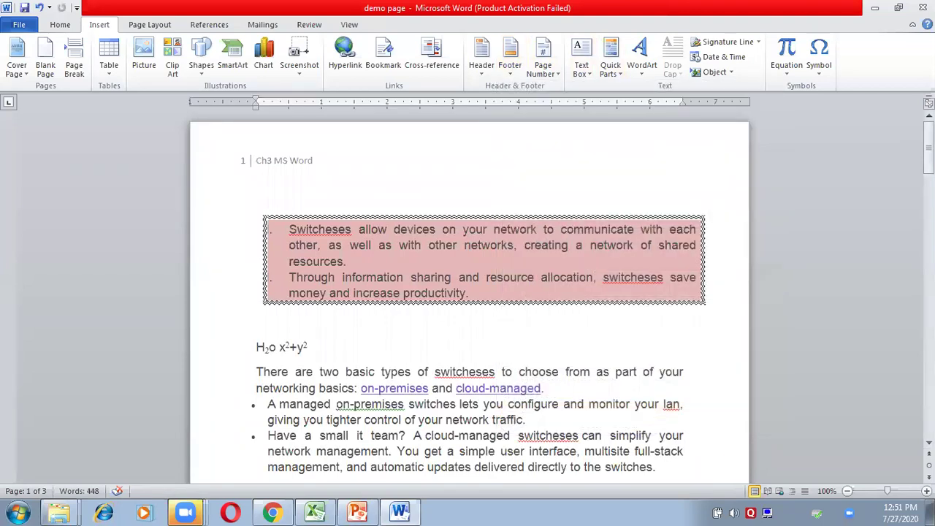
mouse_move(929, 146)
left_mouse_down()
mouse_move(928, 212)
mouse_move(929, 142)
left_mouse_up()
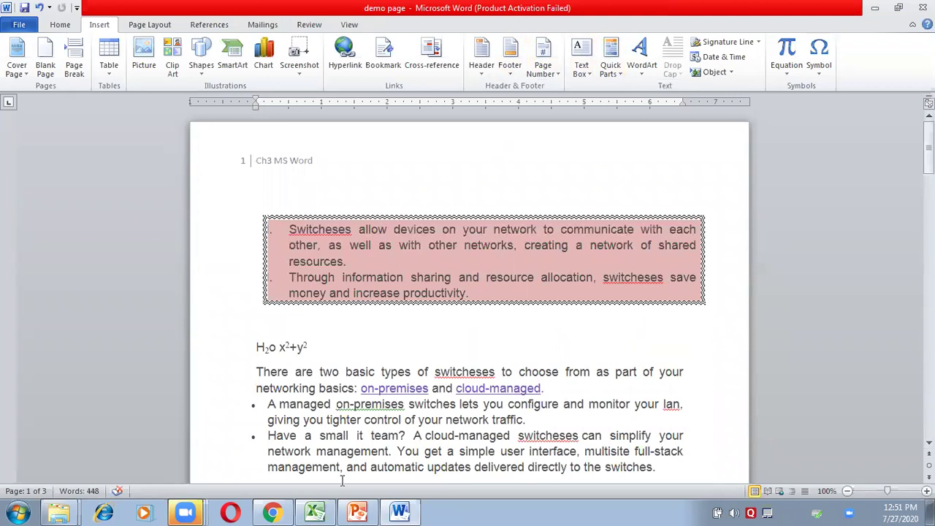
Check the August topic on page breaks, headers and footers in the july planner workbook in Excel, and return to the demo page in Word
mouse_move(323, 511)
left_click(322, 510)
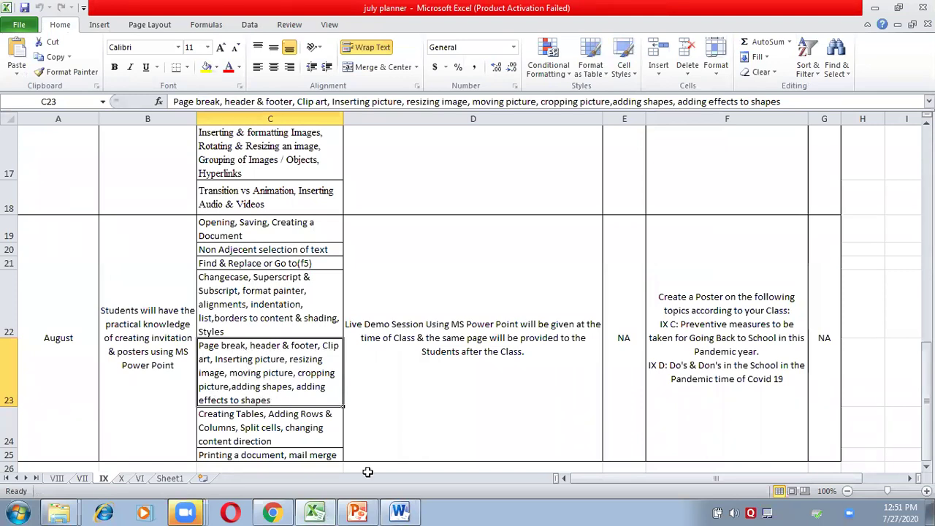
left_click(400, 512)
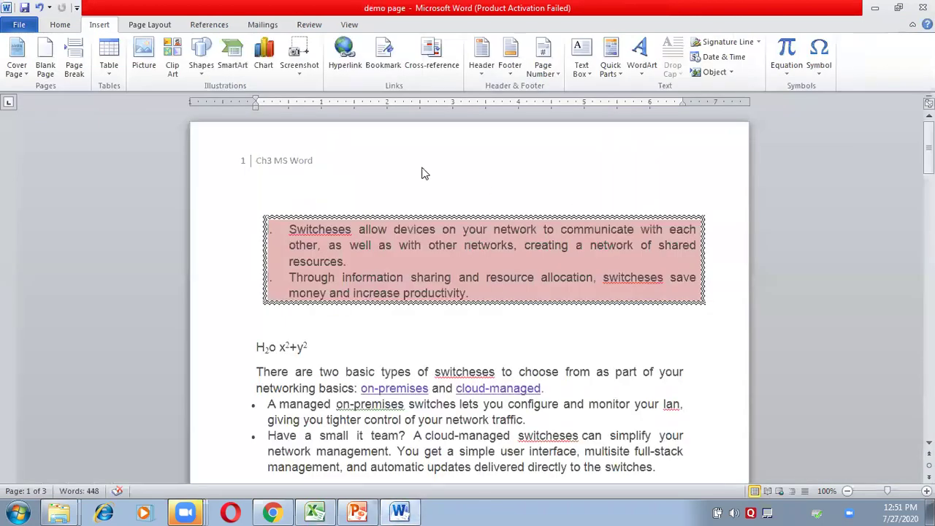
Insert a page break after "cloud-managed." at the end of the paragraph about the two basic types
left_click(351, 345)
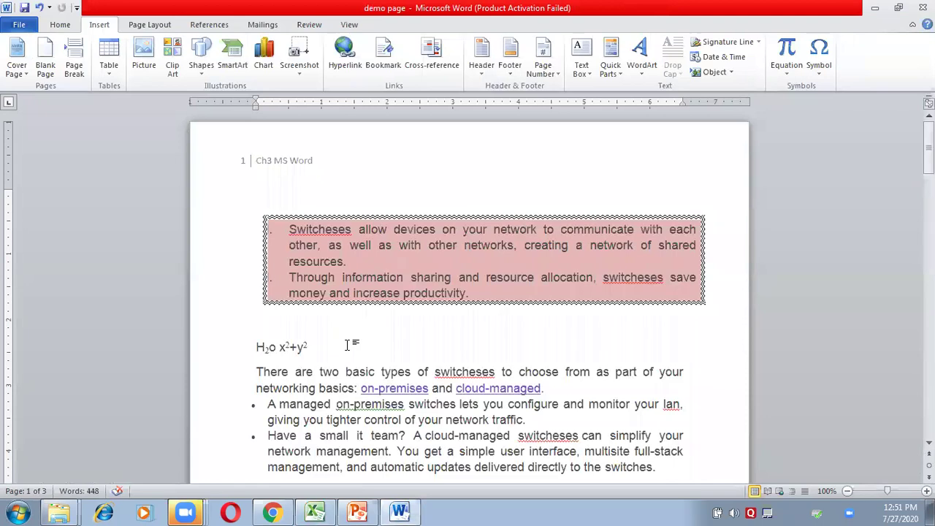
left_click(545, 388)
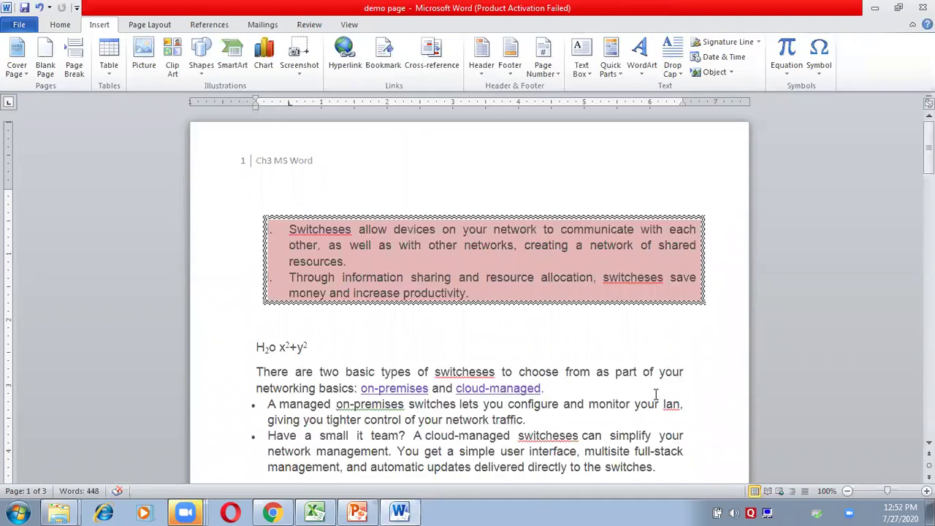
left_click(141, 28)
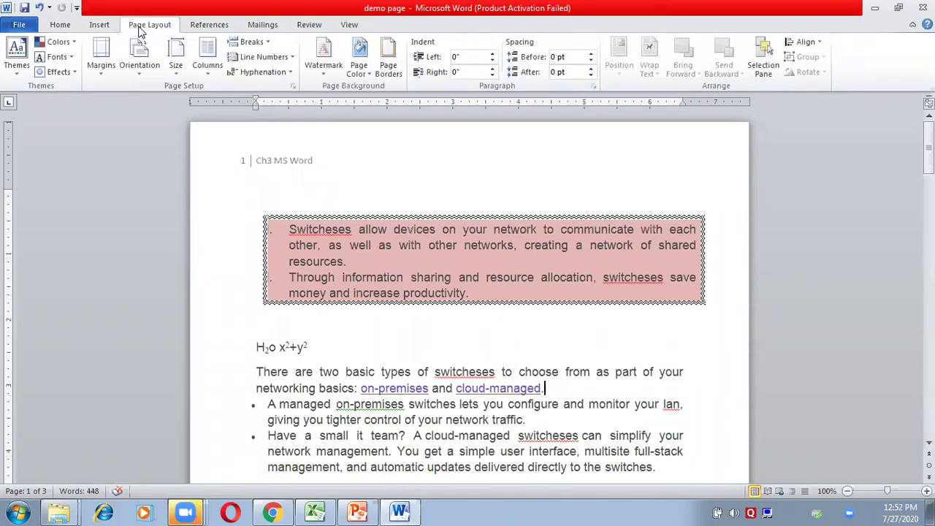
key("alt+h")
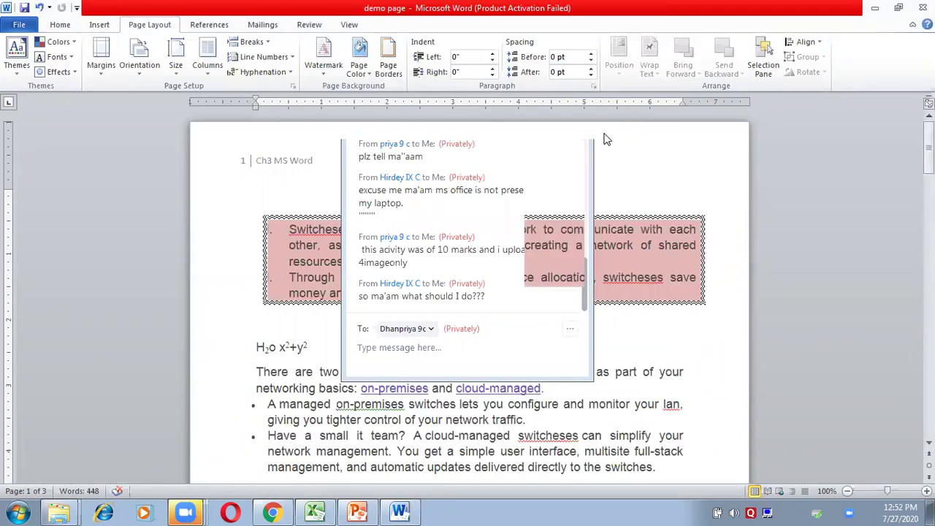
left_click(606, 139)
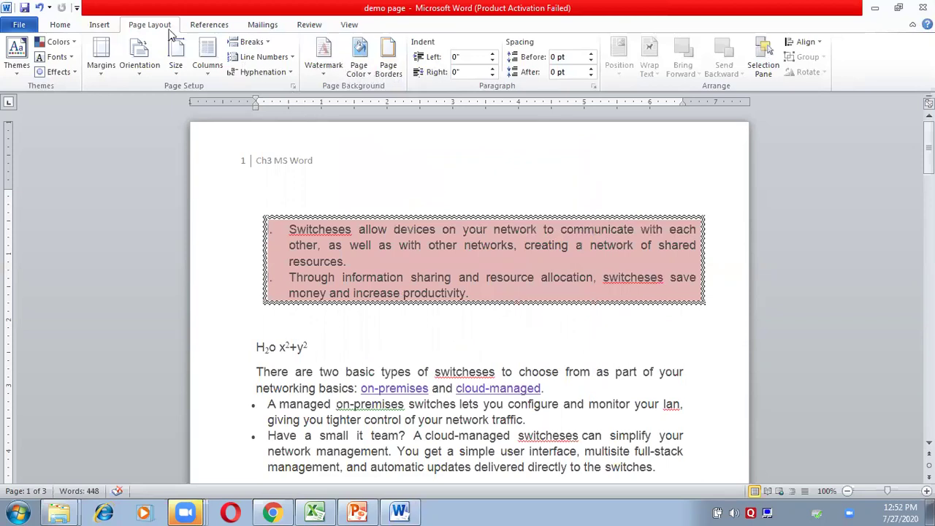
left_click(259, 43)
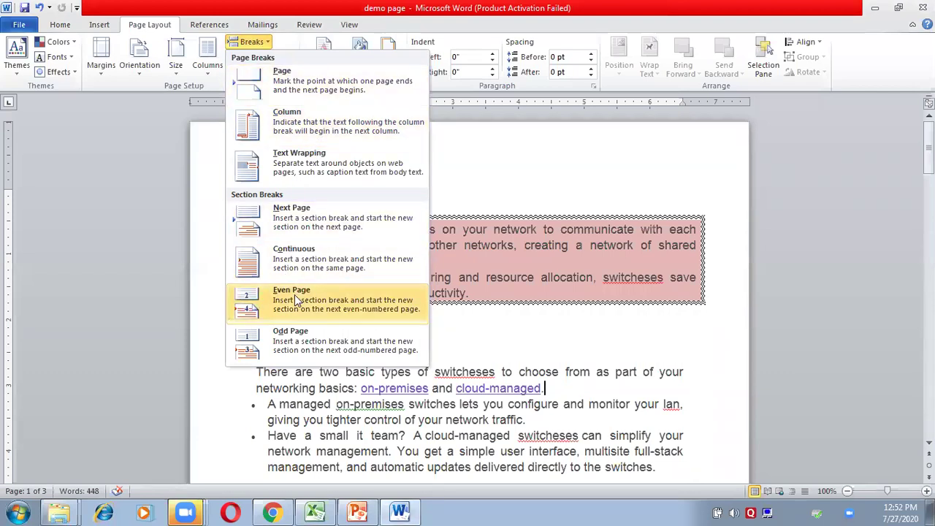
left_click(311, 91)
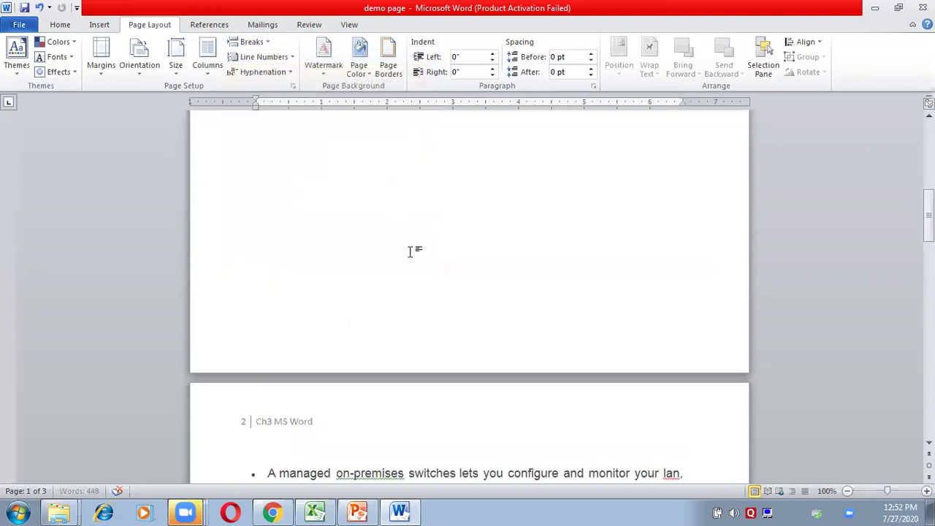
mouse_move(928, 217)
left_mouse_down()
mouse_move(928, 277)
mouse_move(928, 221)
left_mouse_up()
Try a column break after "cloud-managed." in the paragraph about the two basic types, and undo it
left_click(610, 126)
left_click(251, 42)
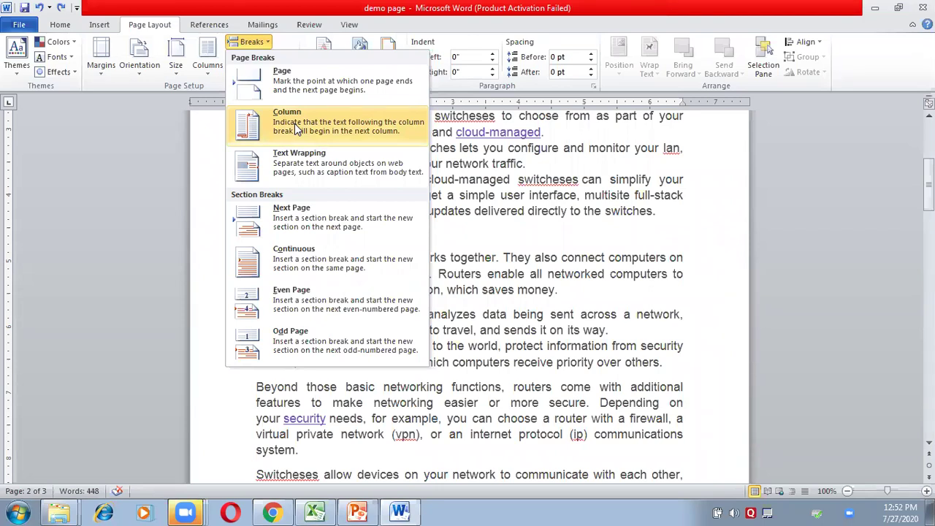
left_click(294, 124)
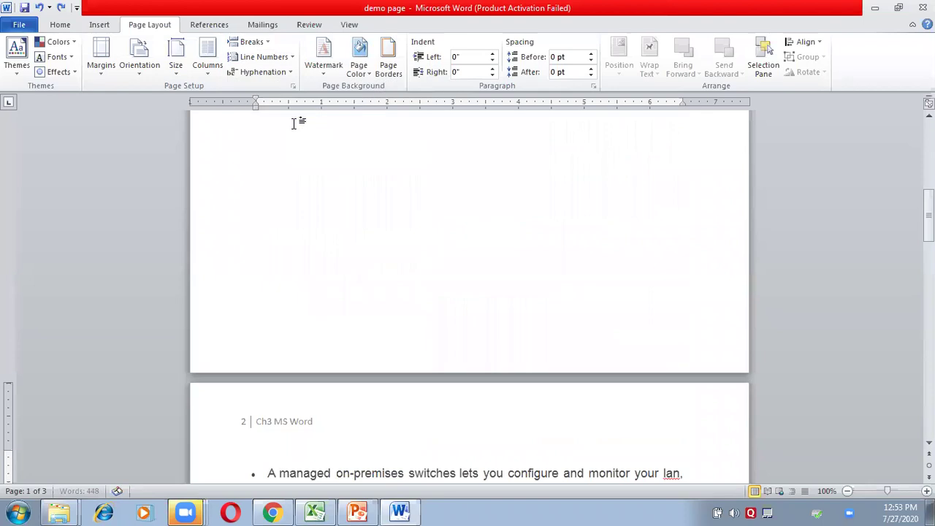
left_click_drag(928, 219, 929, 159)
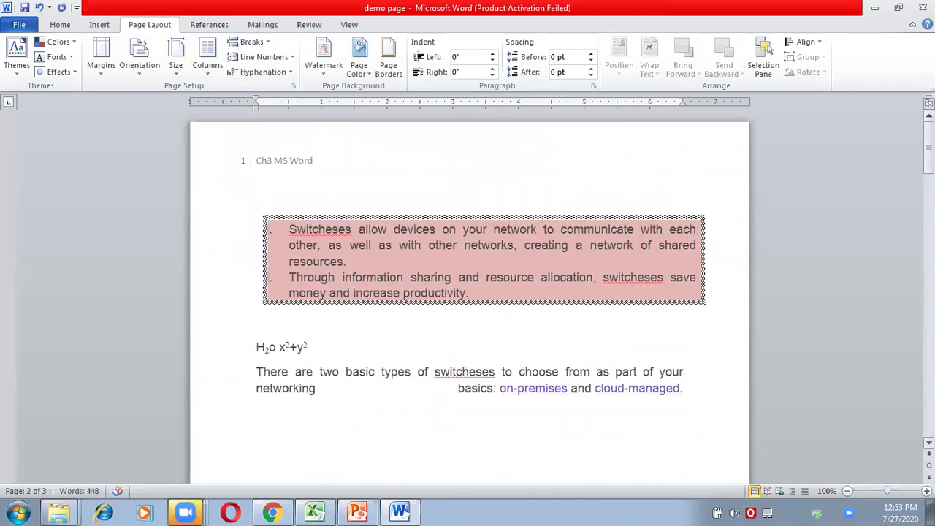
key("ctrl+z")
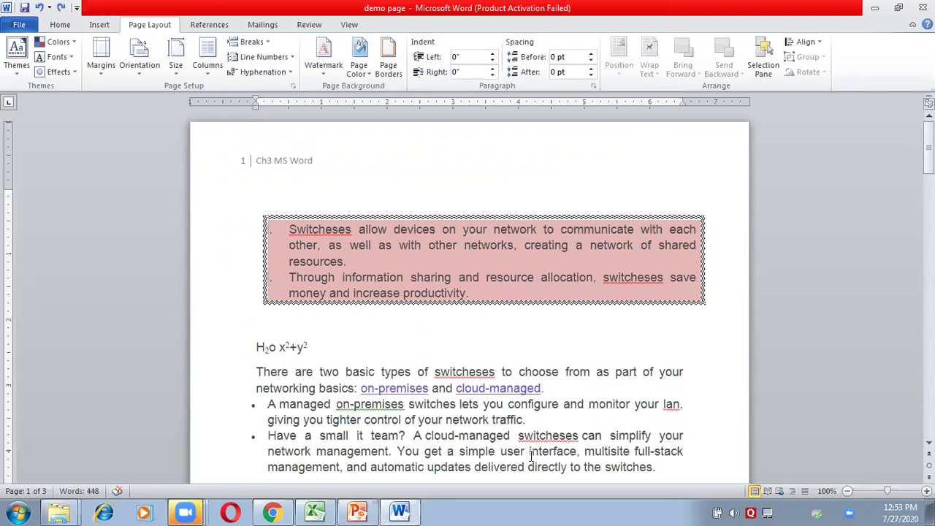
Try a column break with the entire document text selected, and undo it to restore the text
key("ctrl+a")
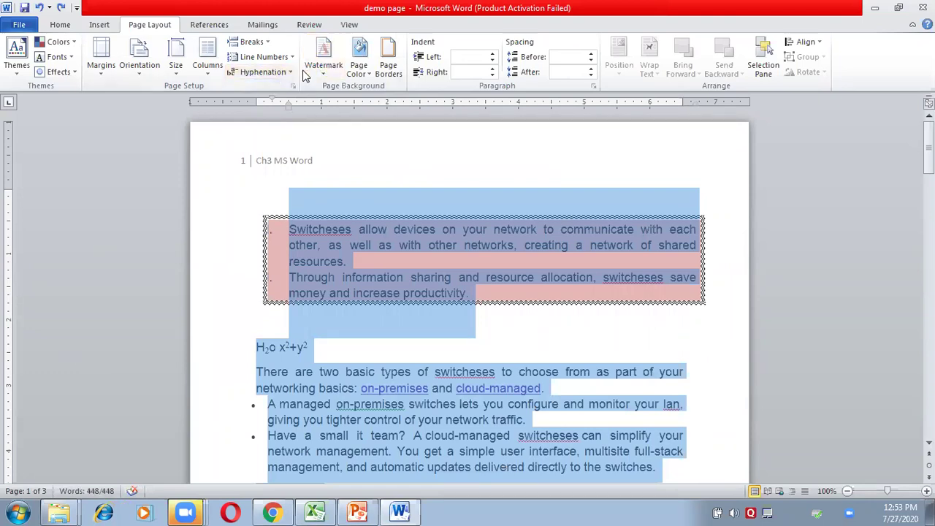
left_click(252, 41)
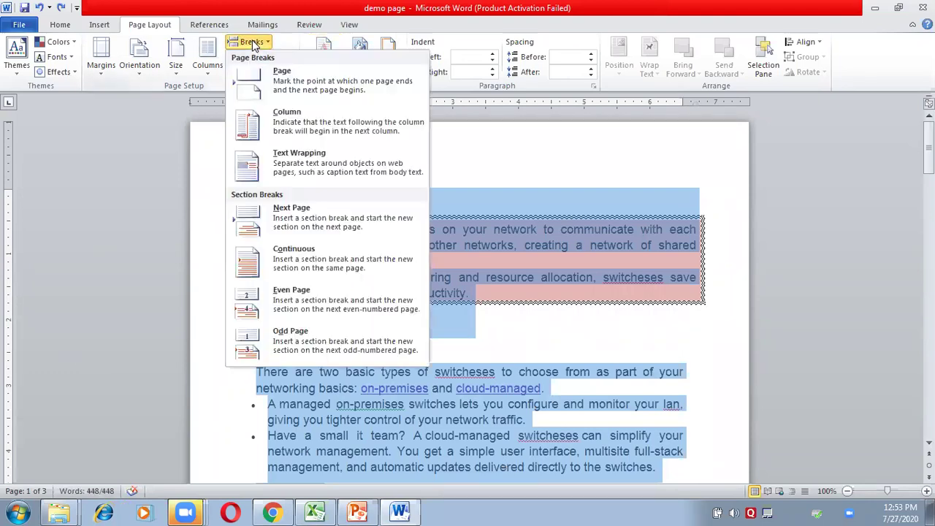
left_click(285, 119)
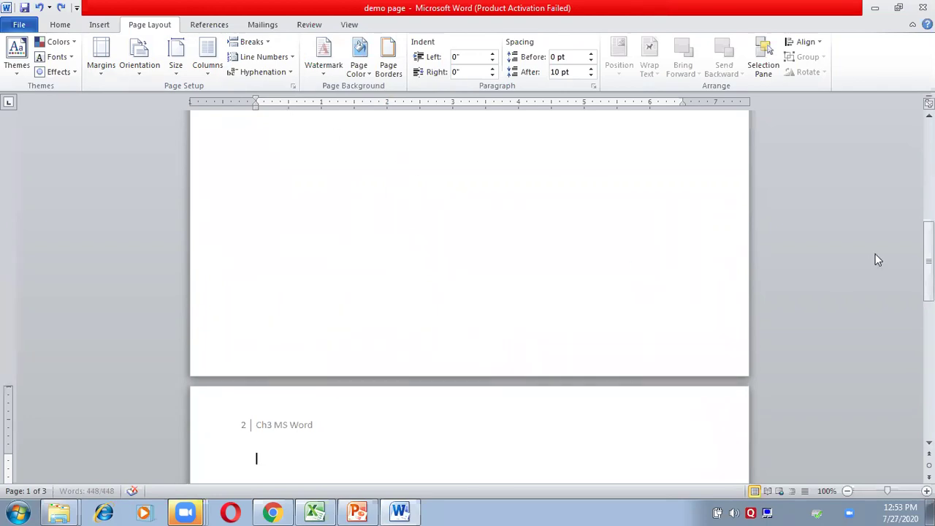
left_click_drag(928, 271, 928, 157)
left_click(387, 374)
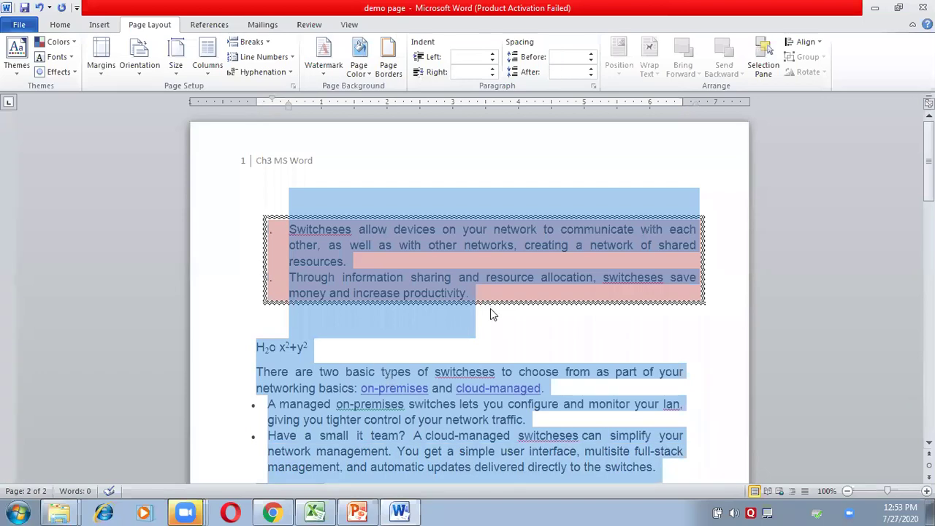
Replace the text from "There are two basic types" through "You get a simple user interface," with a column break
left_click(490, 309)
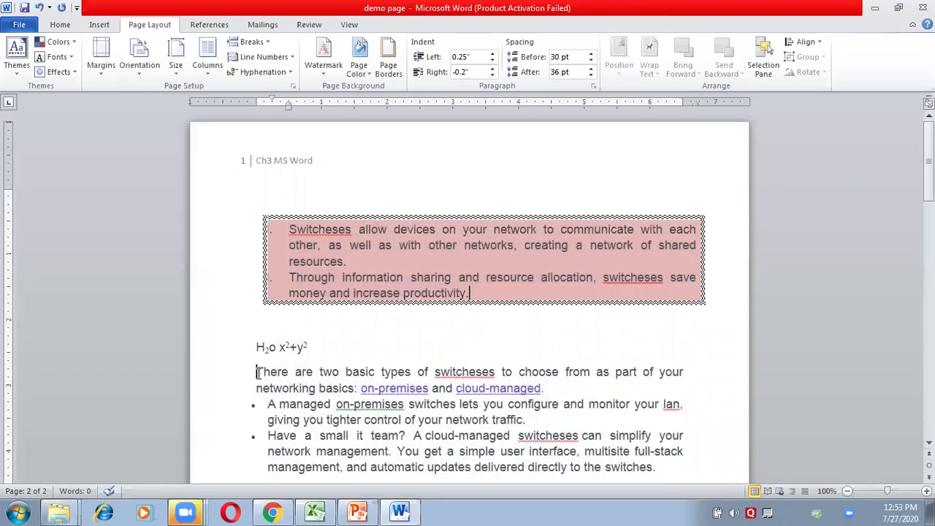
left_click_drag(256, 373, 587, 451)
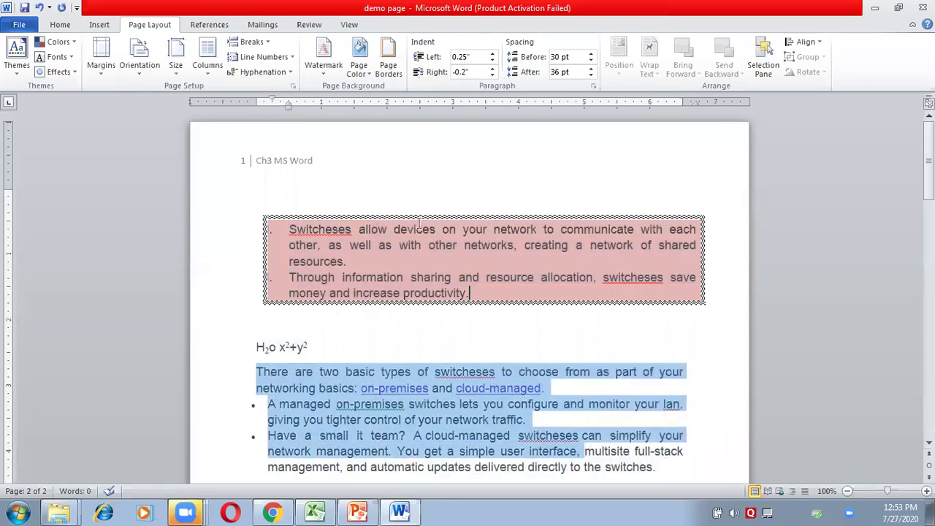
left_click(251, 42)
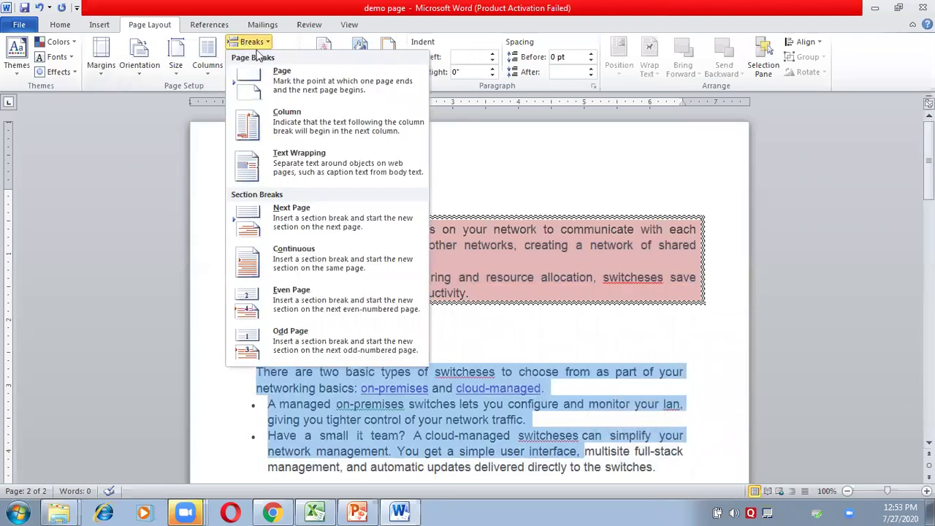
left_click(292, 124)
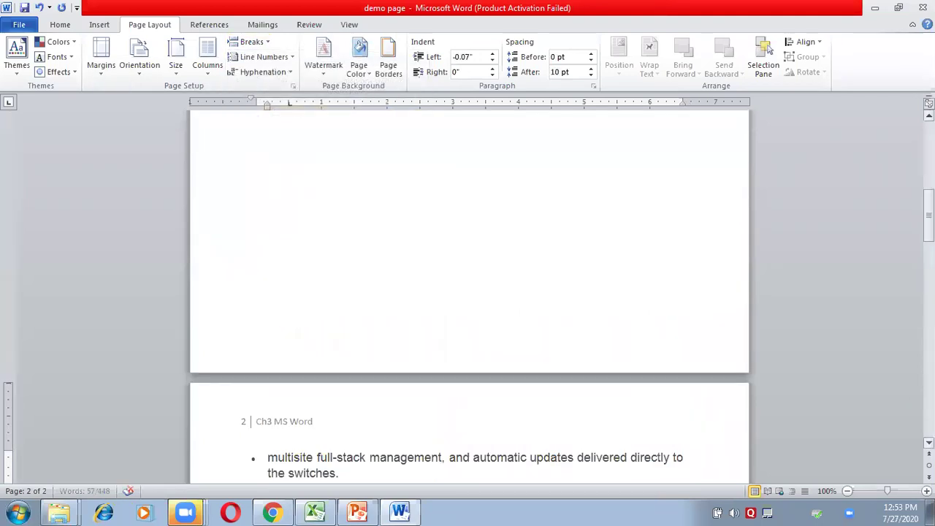
Copy the last two router paragraphs of the demo page into a new blank document and justify them
left_click_drag(928, 219, 929, 282)
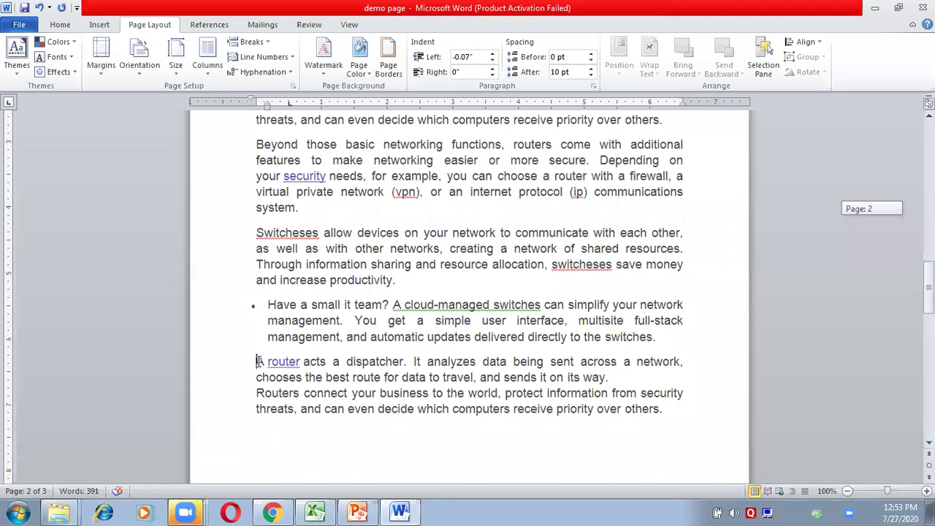
left_click_drag(258, 361, 680, 414)
key("ctrl+c")
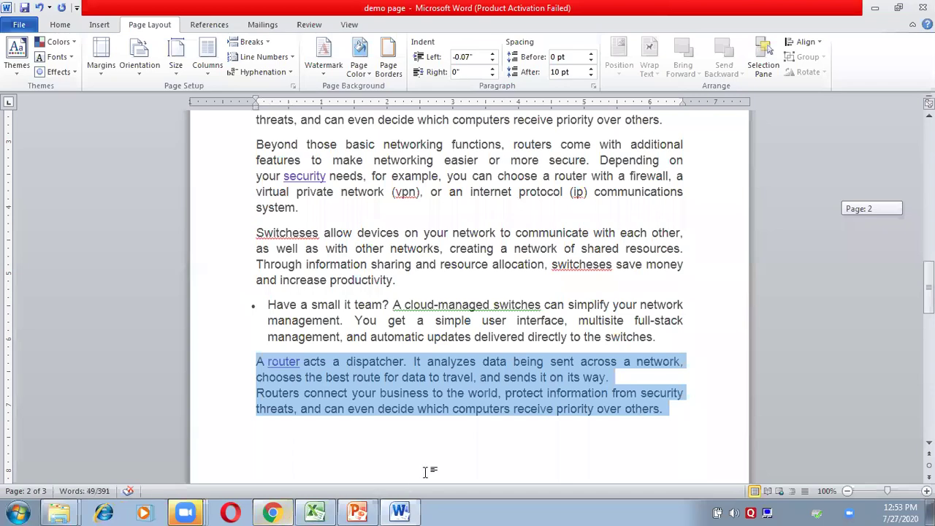
left_click(18, 511)
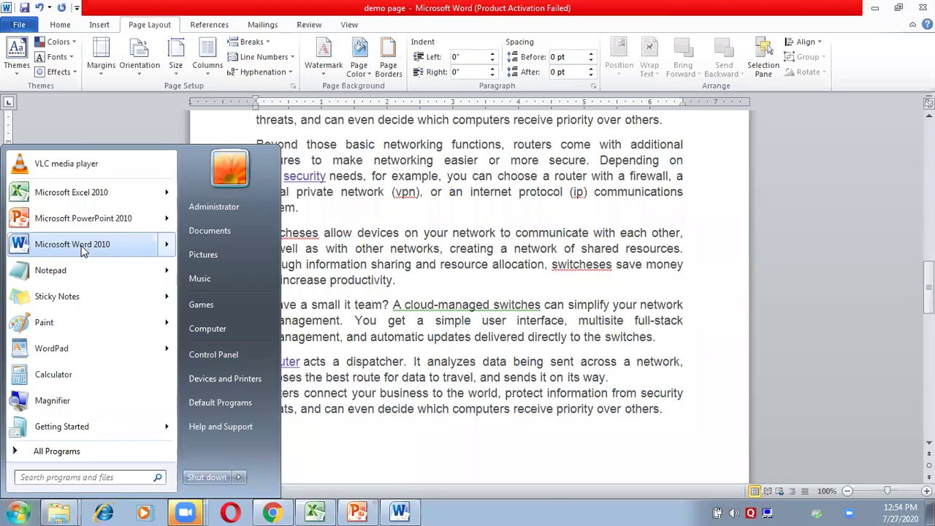
left_click(81, 245)
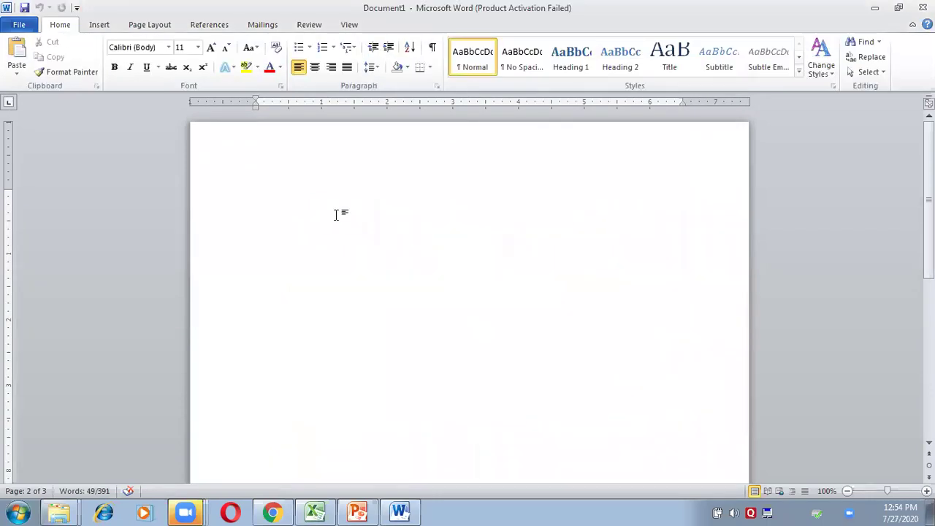
key("ctrl+v")
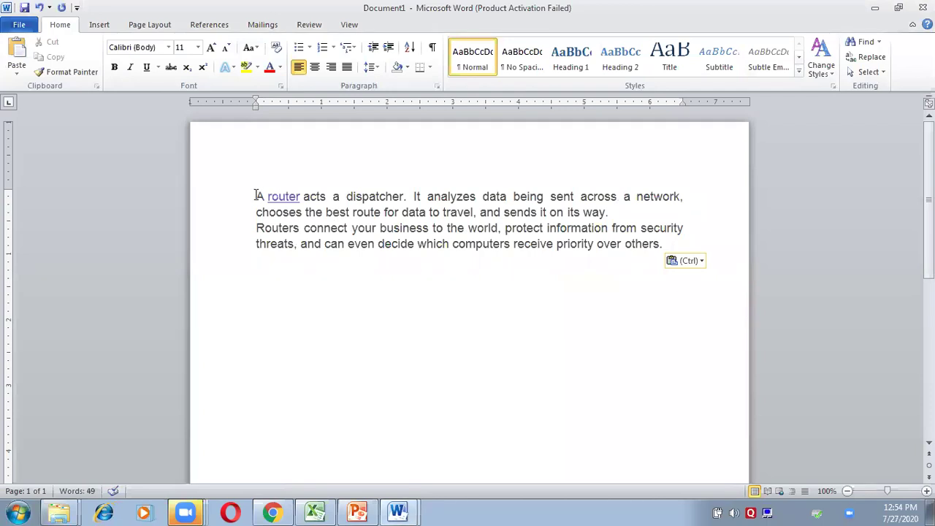
left_click_drag(258, 196, 710, 243)
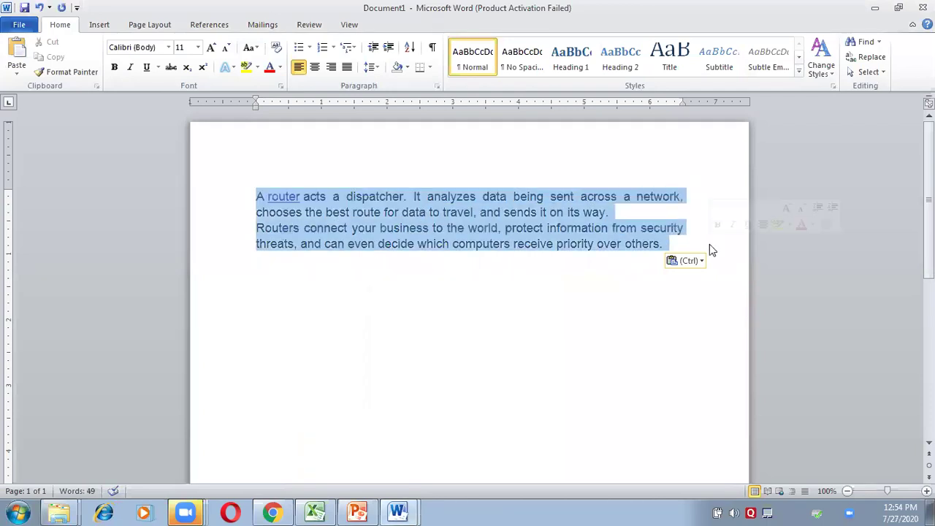
key("ctrl+j")
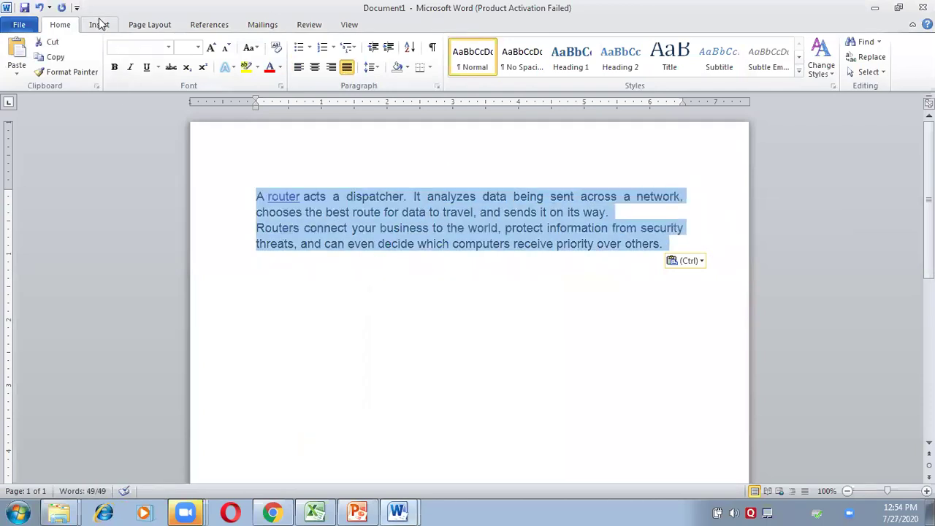
Try a column break over the selected router text followed by a two-column layout, and undo the changes to restore the text
left_click(150, 24)
left_click(262, 42)
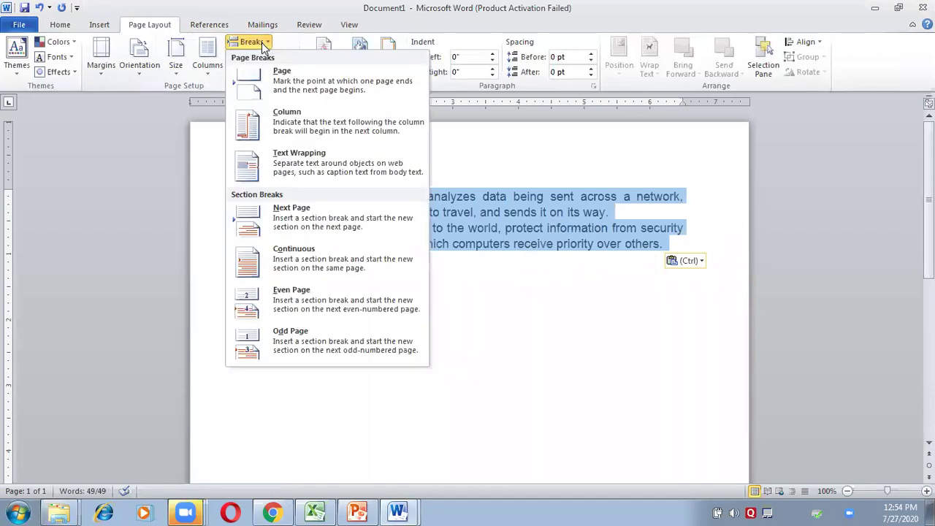
left_click(248, 121)
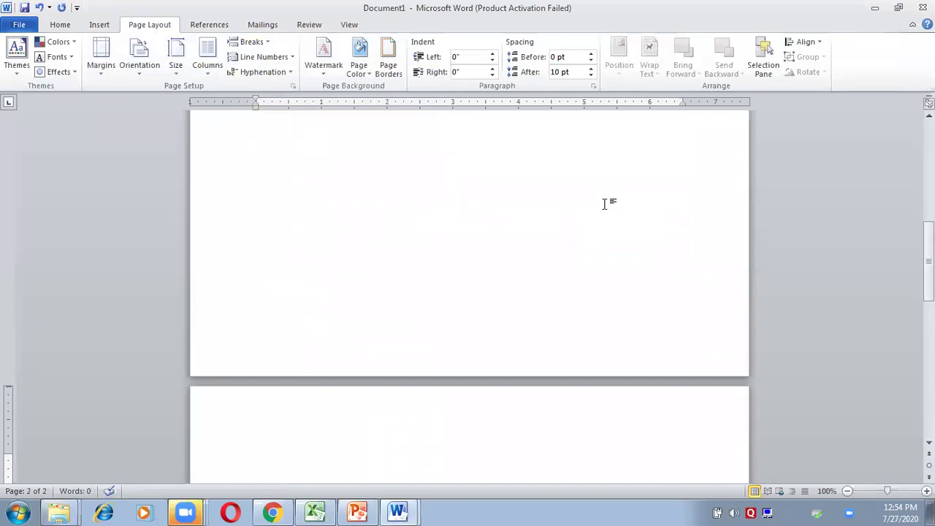
left_click(207, 61)
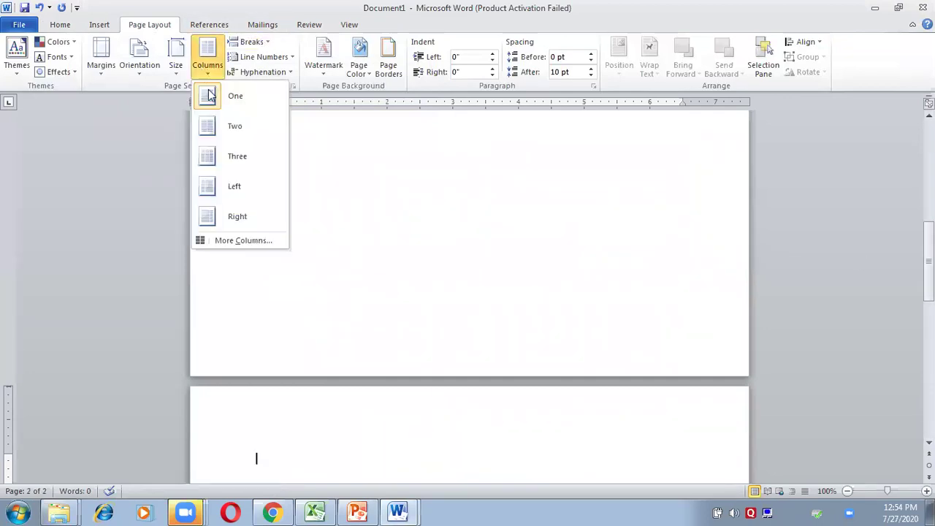
left_click(227, 128)
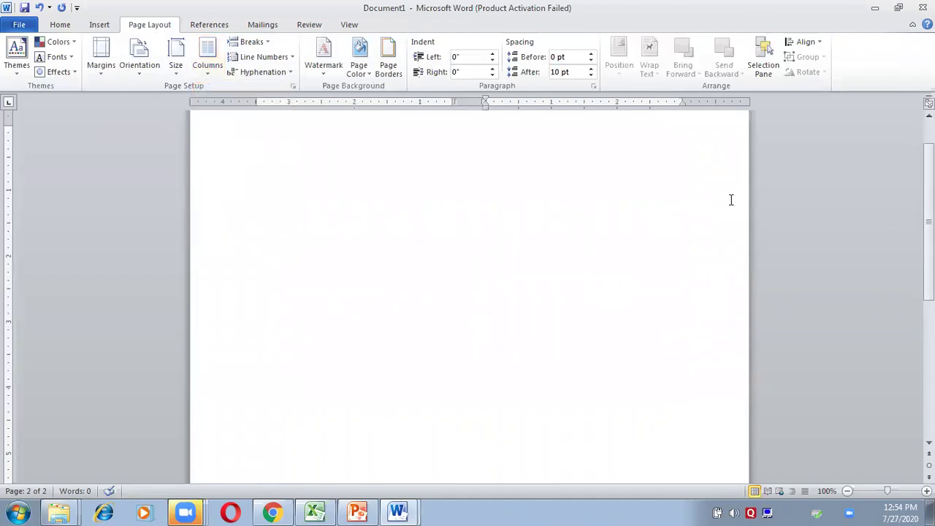
key("BackSpace")
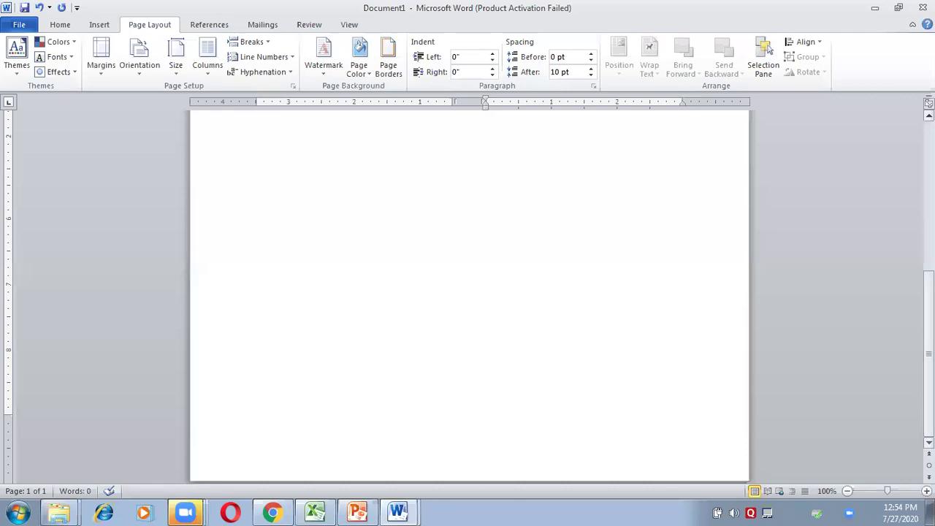
key("ctrl+z")
key("ctrl+z")
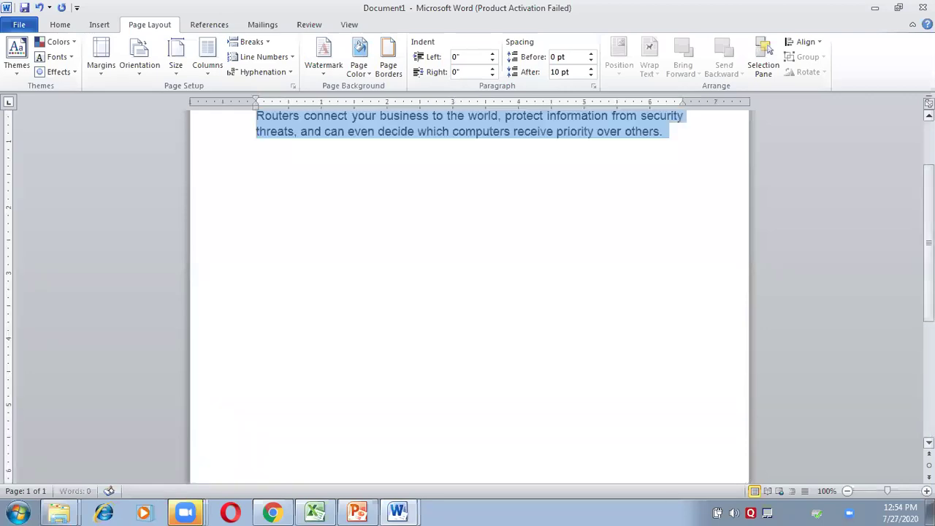
Arrange the selected router text in two columns
left_click(210, 70)
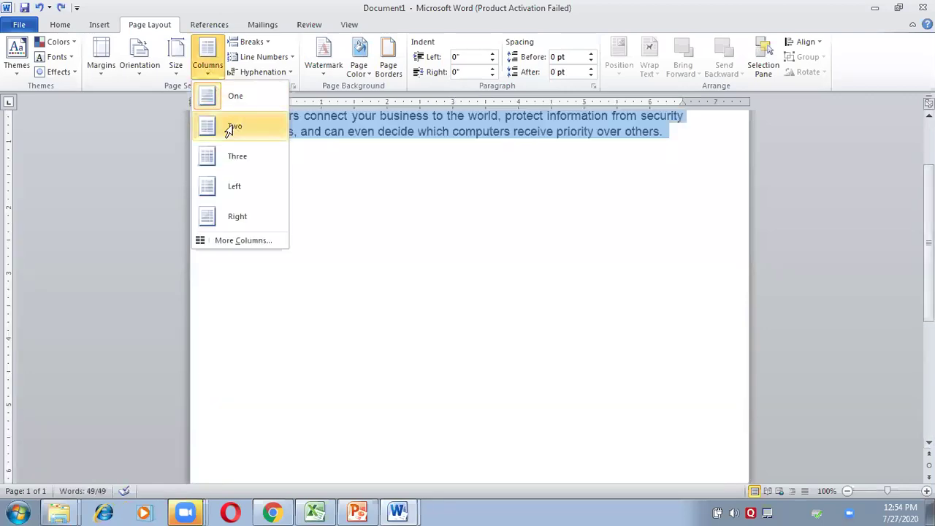
left_click(231, 126)
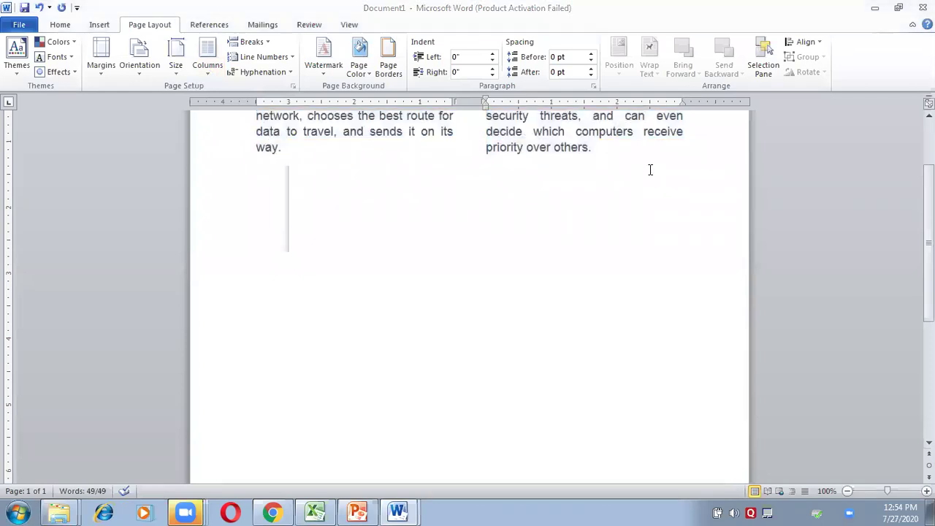
scroll(469, 219, "up", 3)
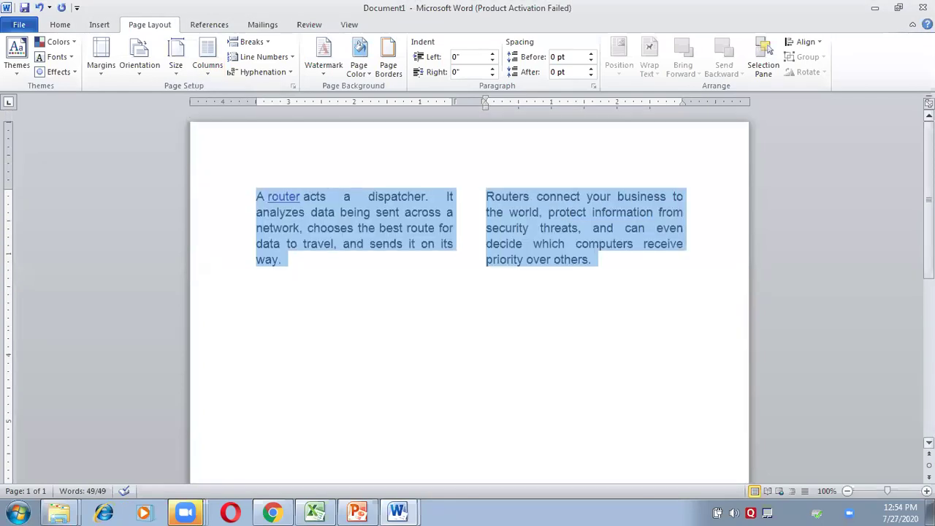
left_click(563, 309)
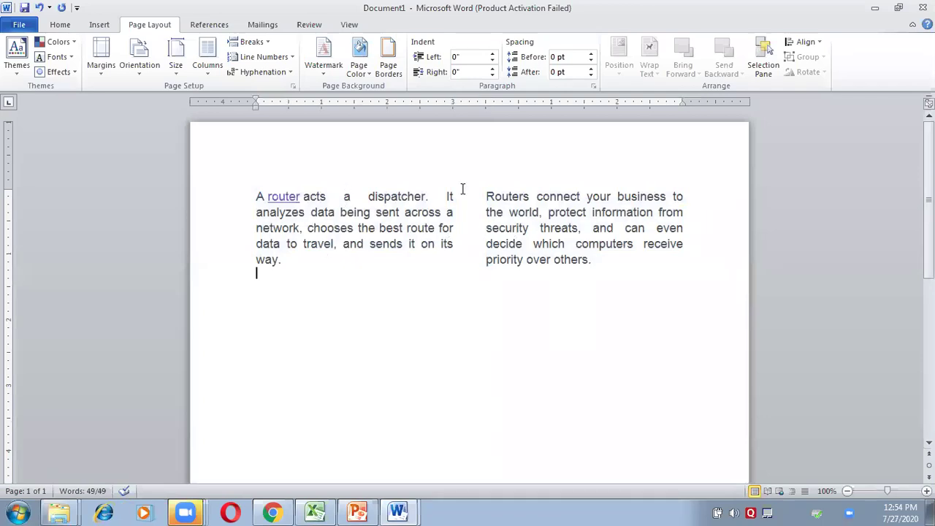
Set three columns for the empty line below the two-column router text
left_click(207, 70)
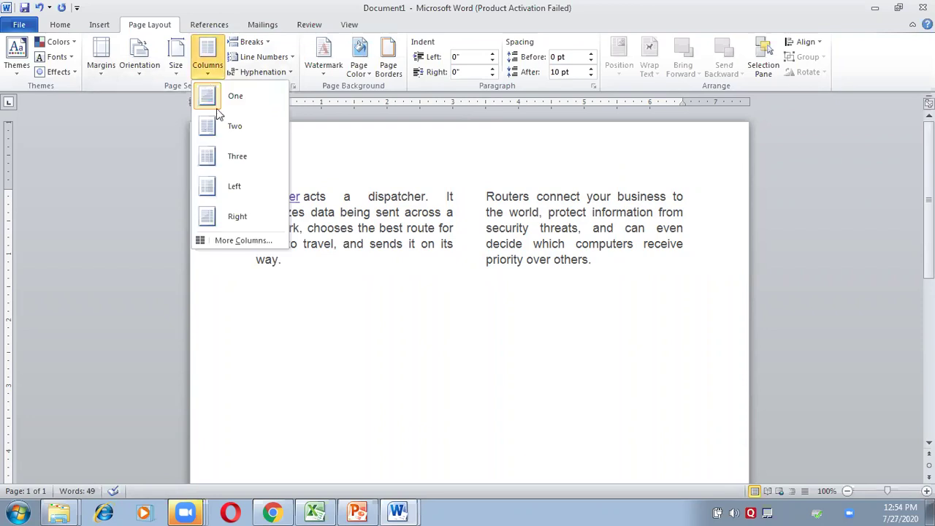
left_click(228, 155)
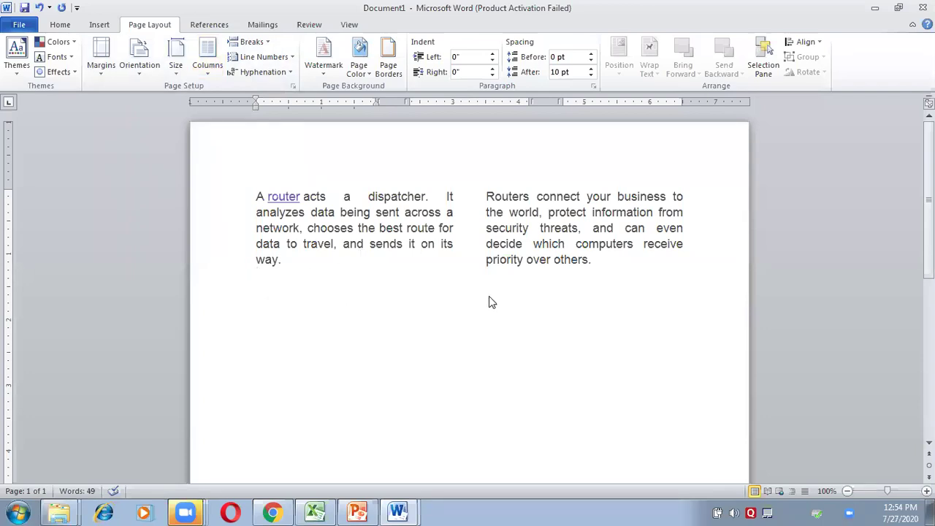
left_click(215, 66)
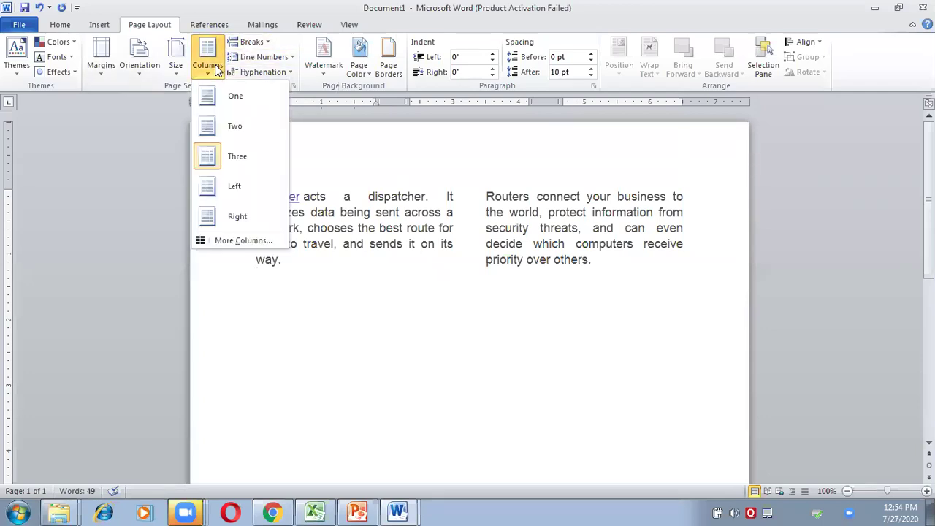
left_click(260, 41)
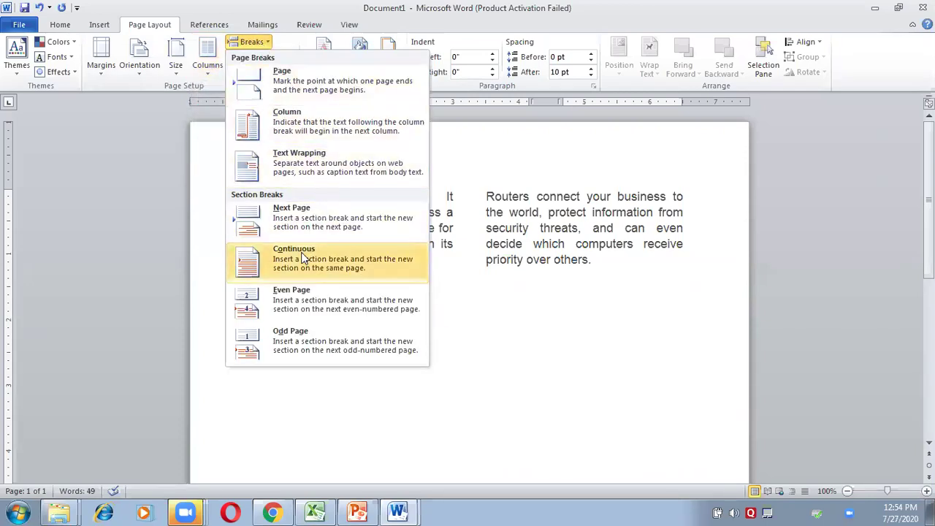
Return to the demo page document and insert a Next Page section break after the paragraph ending "communications system."
left_click(396, 512)
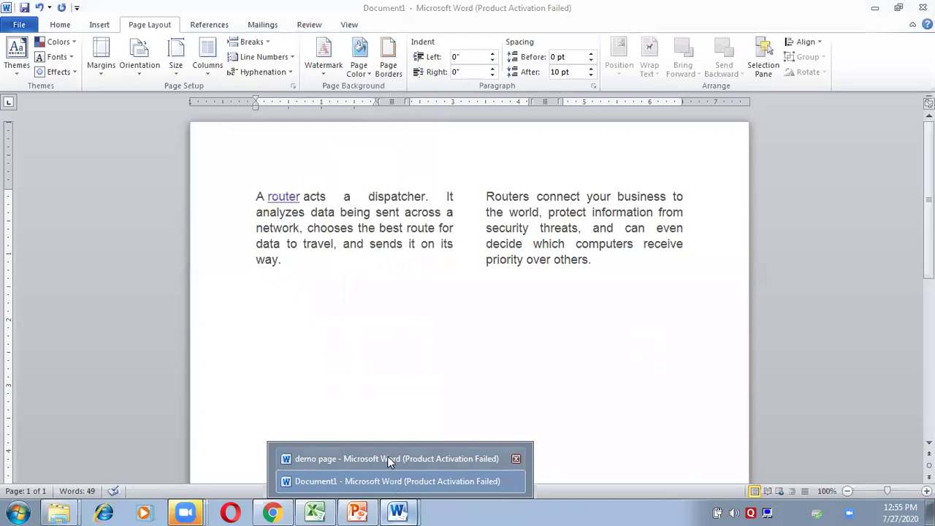
left_click(387, 458)
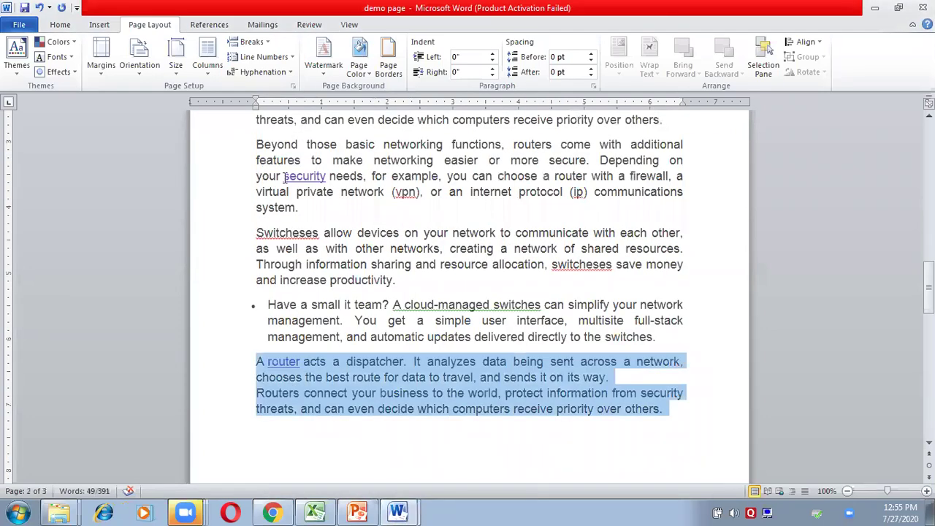
left_click(285, 176)
left_click(216, 74)
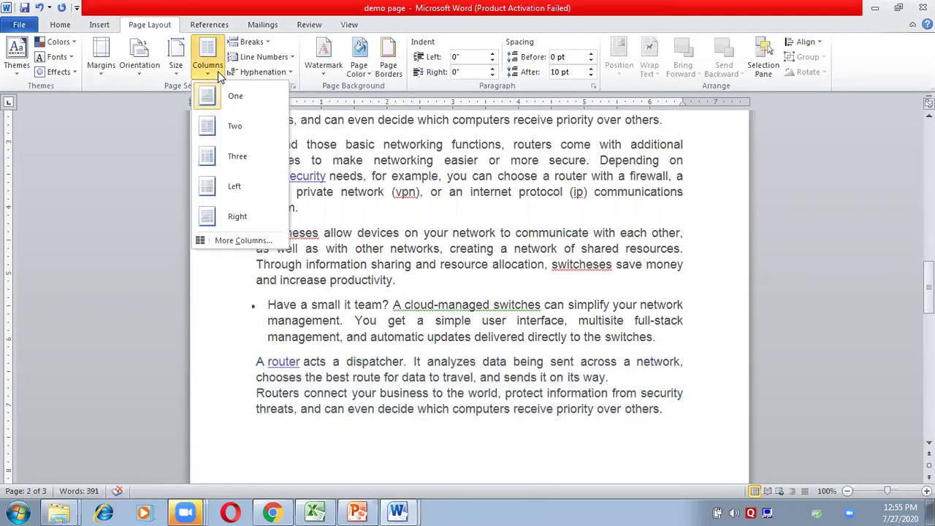
left_click(251, 43)
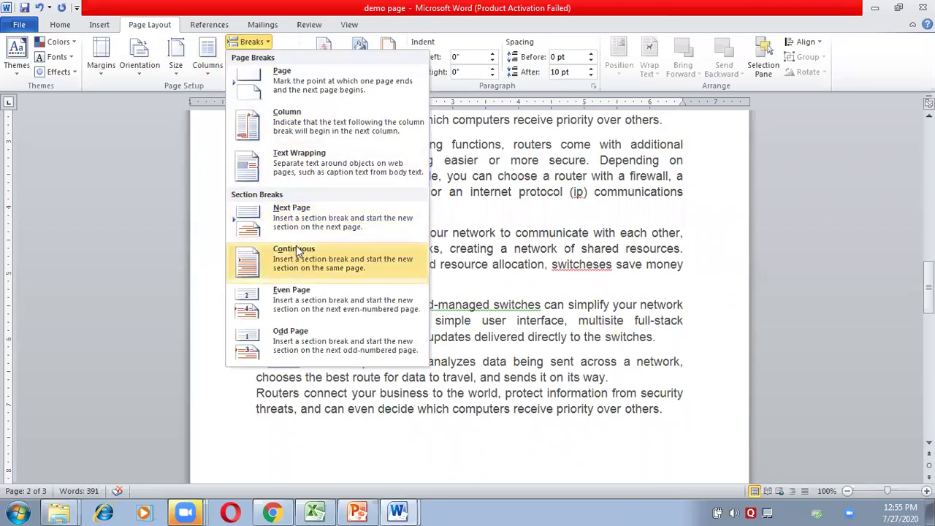
left_click(532, 217)
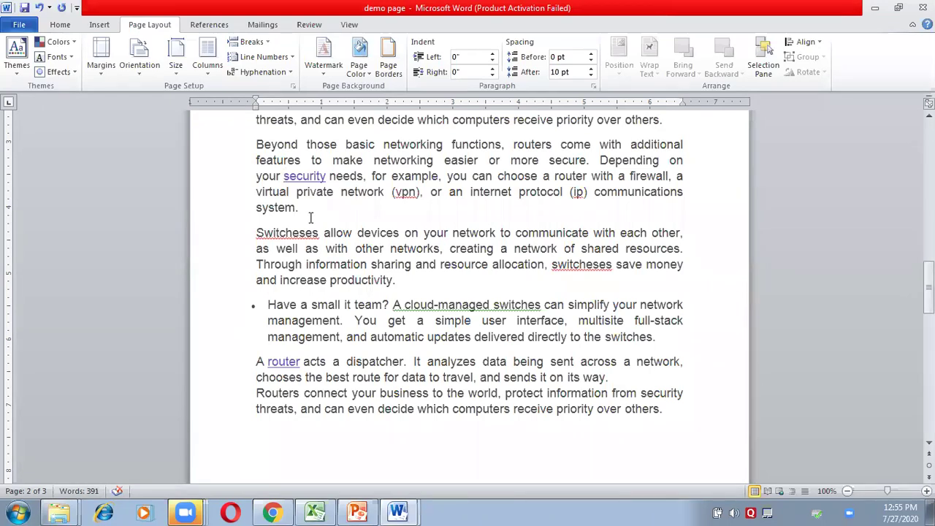
left_click(250, 42)
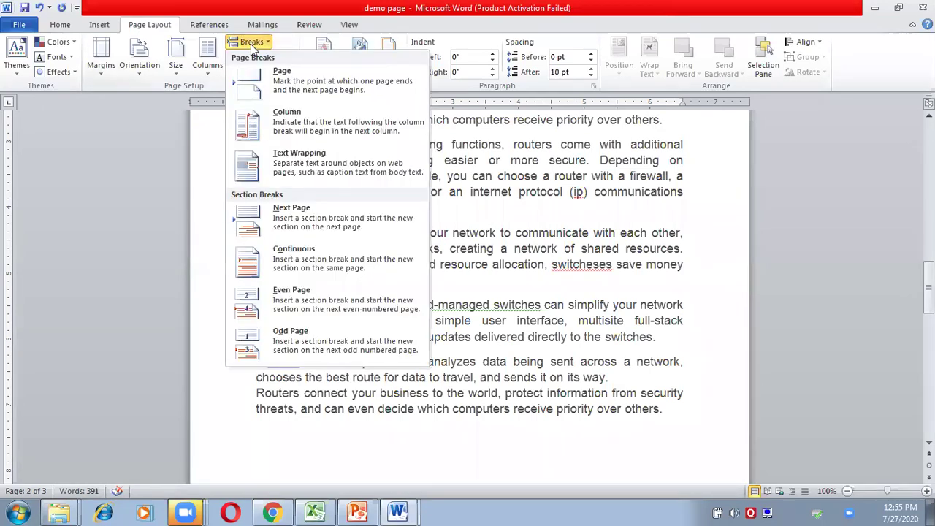
left_click(297, 230)
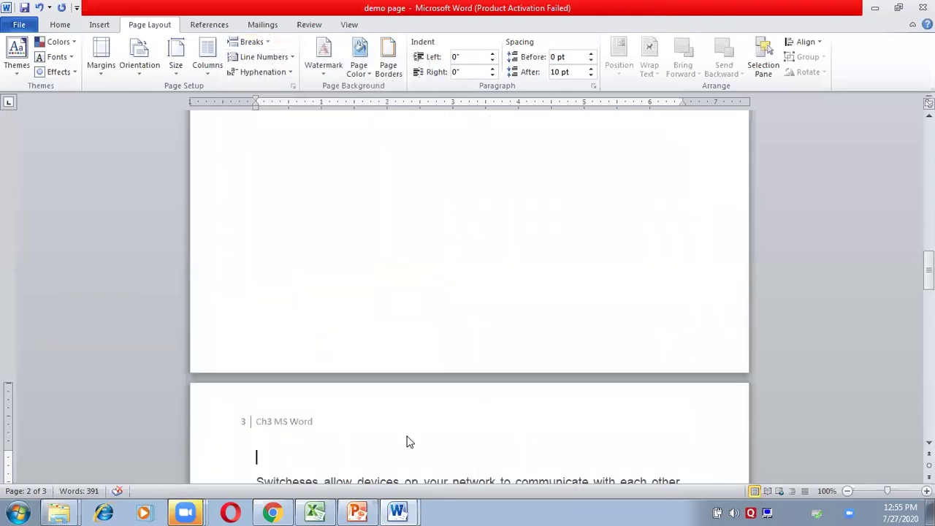
Change the header text of section 2 to "Ch4 Excel" and add an empty line below it
double_click(289, 426)
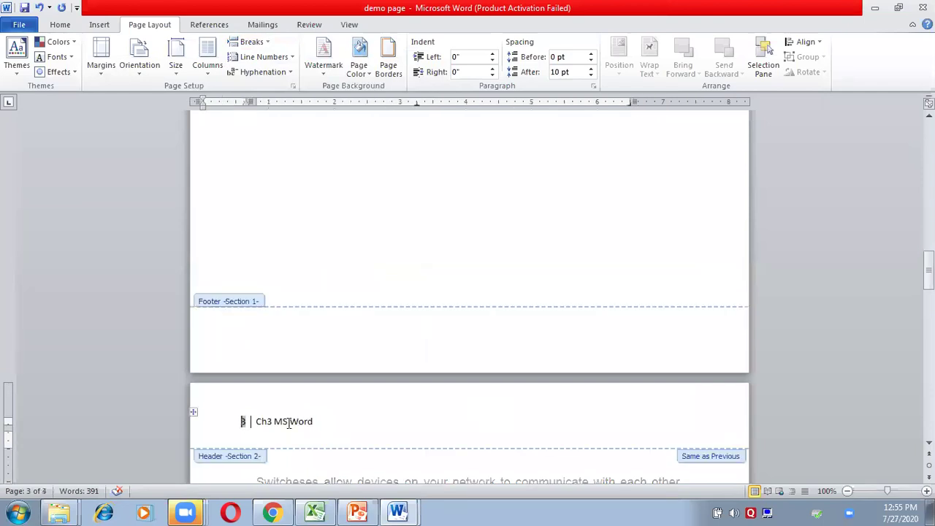
left_click(316, 421)
key("BackSpace")
key("BackSpace")
key("BackSpace")
key("BackSpace")
key("BackSpace")
key("BackSpace")
key("BackSpace")
key("BackSpace")
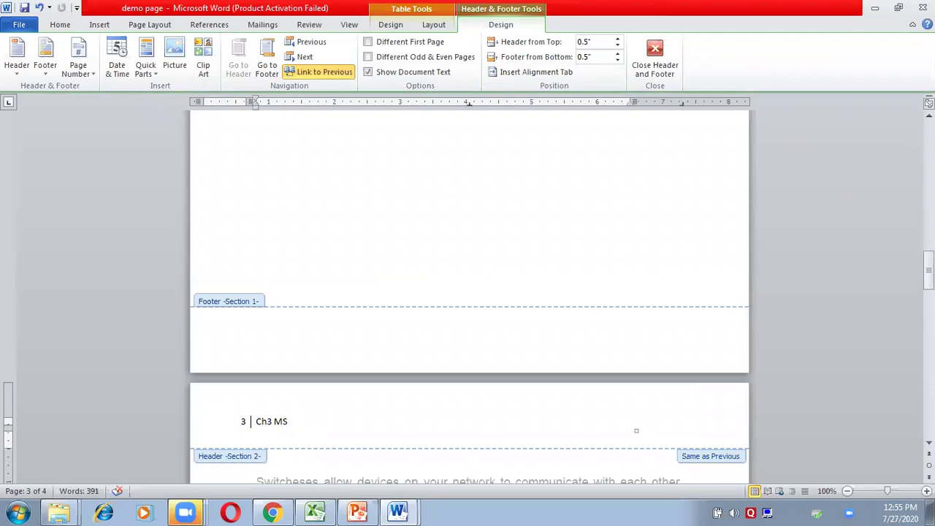
type("4 Excel")
key("Return")
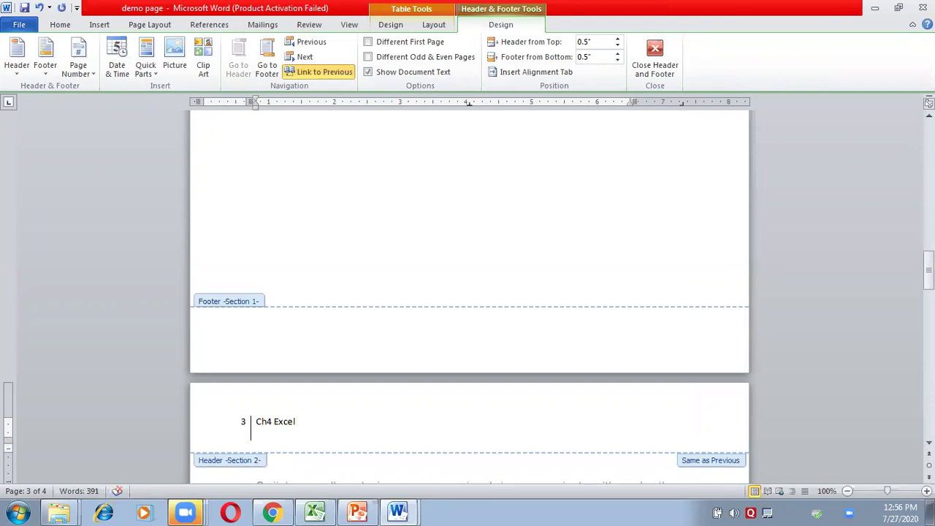
Delete the empty line below "Ch4 Excel" in the section 2 header and close header editing
key("BackSpace")
left_click(654, 59)
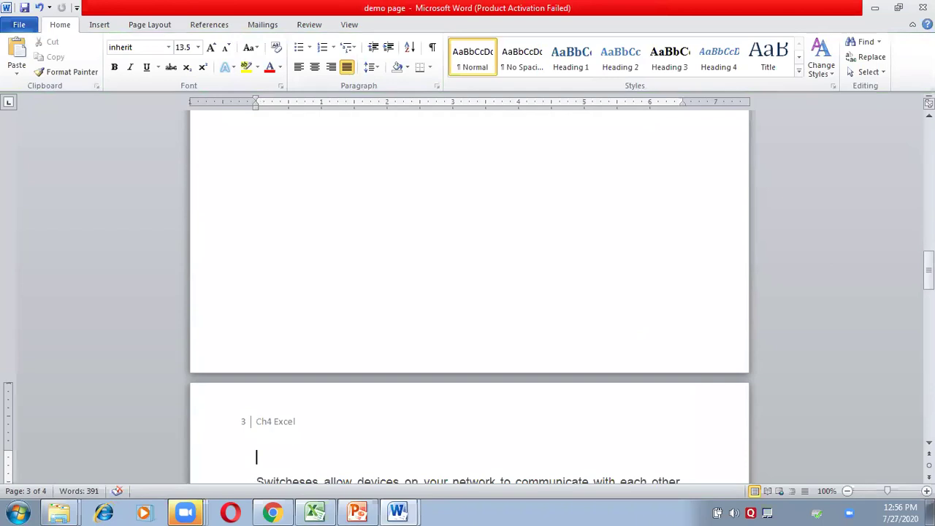
Remove the existing header from the document, applying the removal on the section 2 page and on the first page
left_click_drag(928, 272, 928, 249)
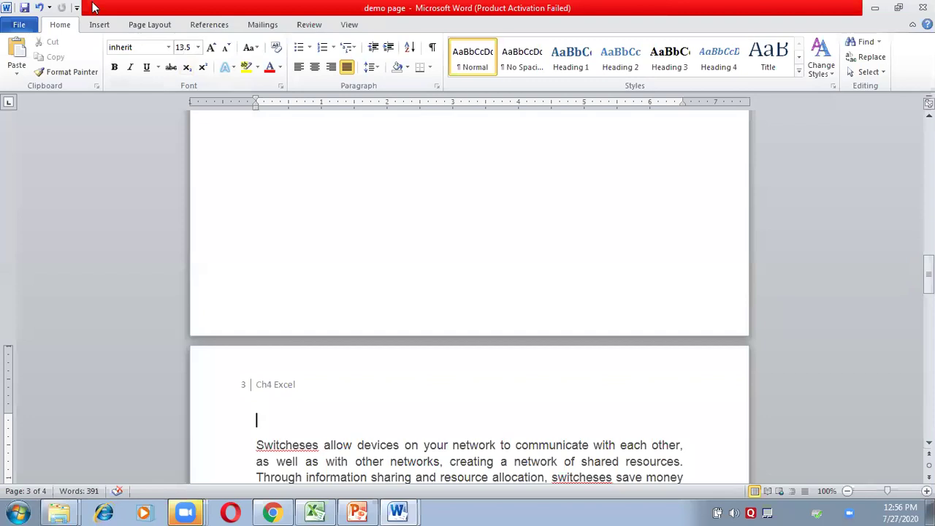
left_click(95, 25)
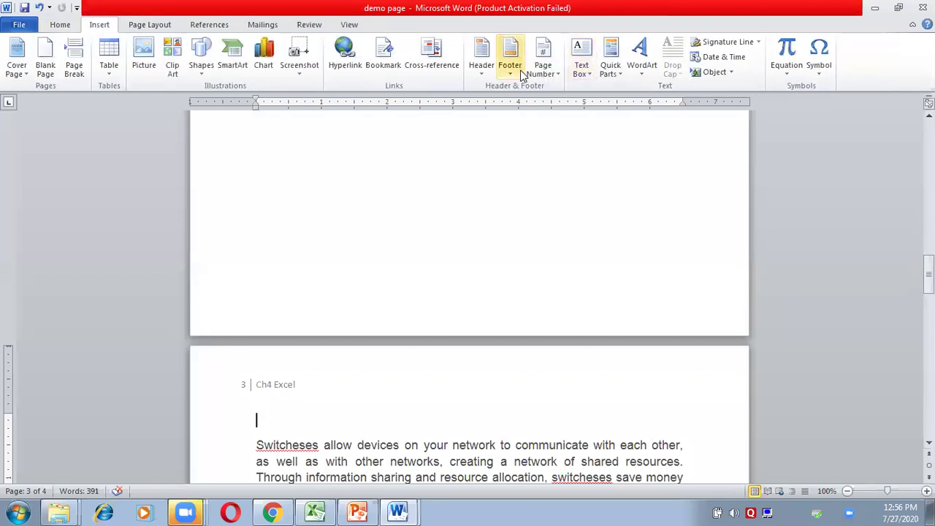
left_click(483, 72)
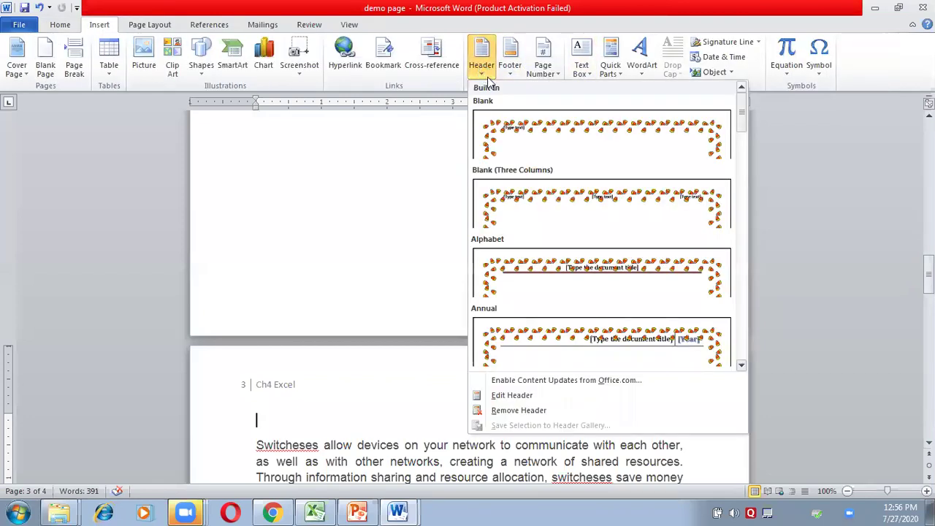
left_click(515, 410)
left_click_drag(928, 268, 928, 142)
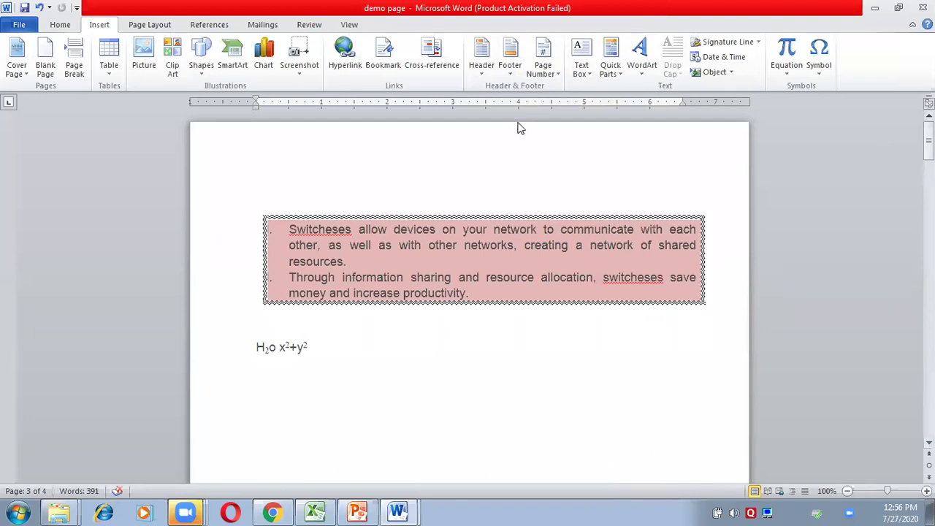
left_click(478, 66)
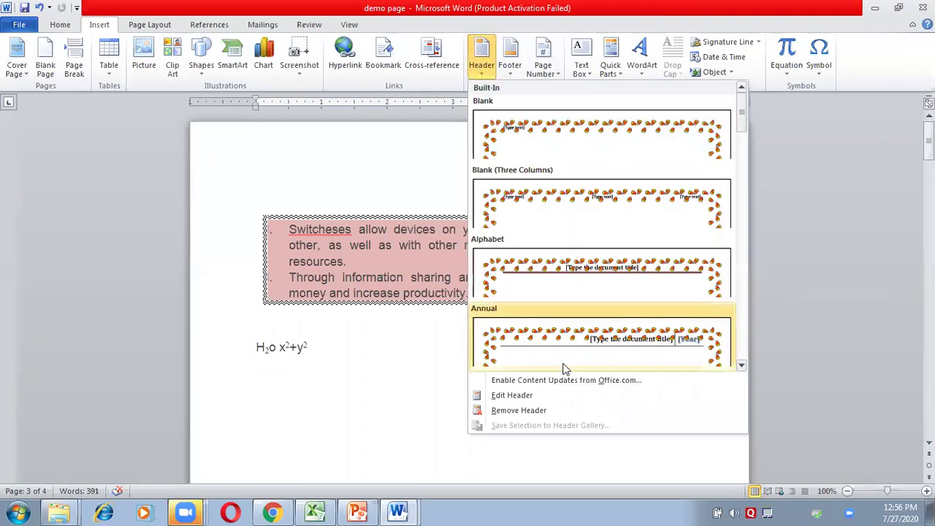
left_click(520, 410)
Open the header for editing and enter the text "CH 3 Word"
left_click(489, 71)
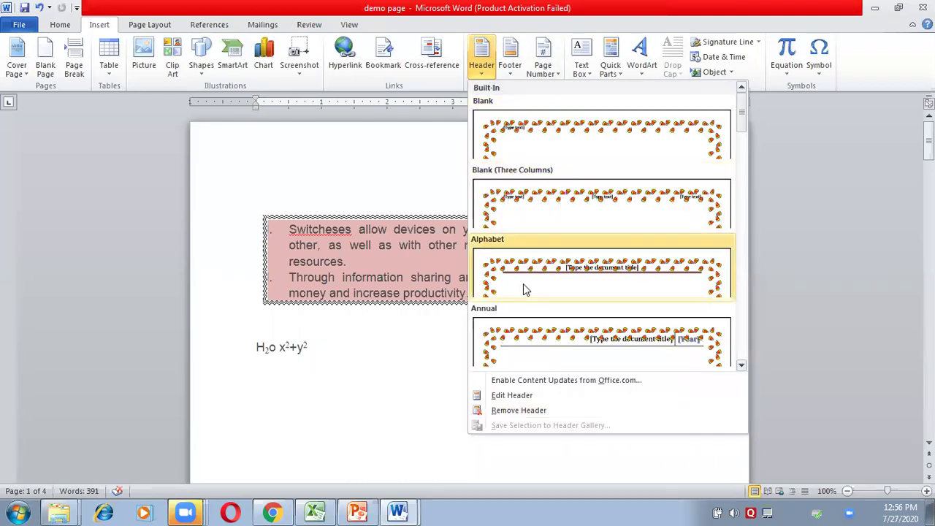
left_click(523, 396)
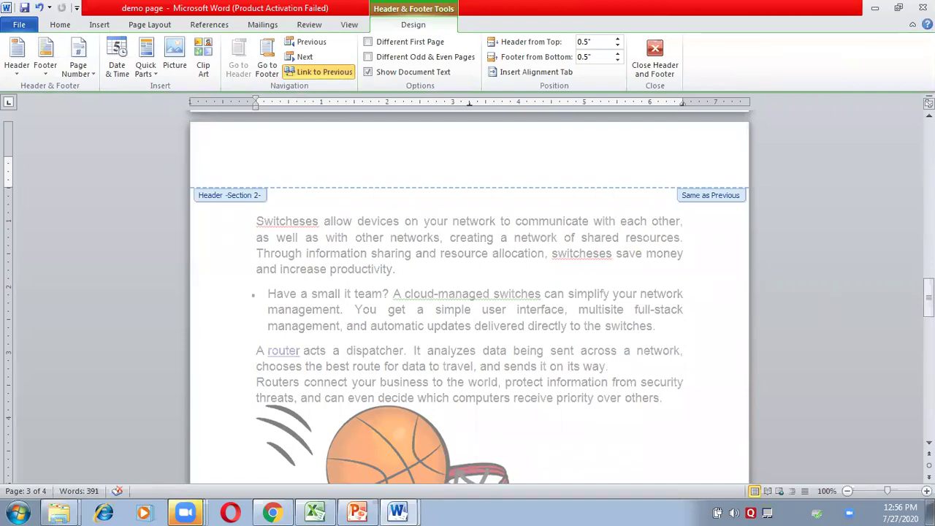
type("CH 3 Word")
Change the section 1 header text on the first page to "CH 4 Excel" and close header editing
left_click_drag(928, 289, 928, 146)
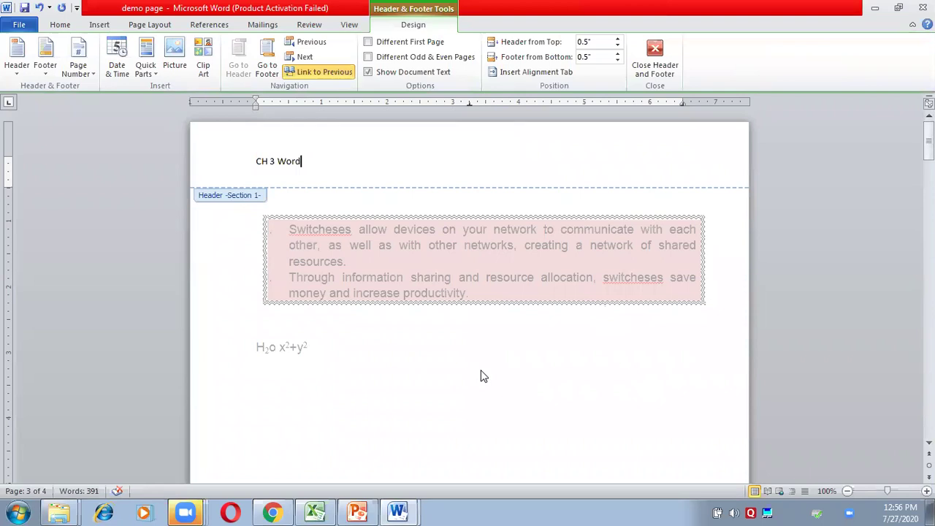
left_click(299, 149)
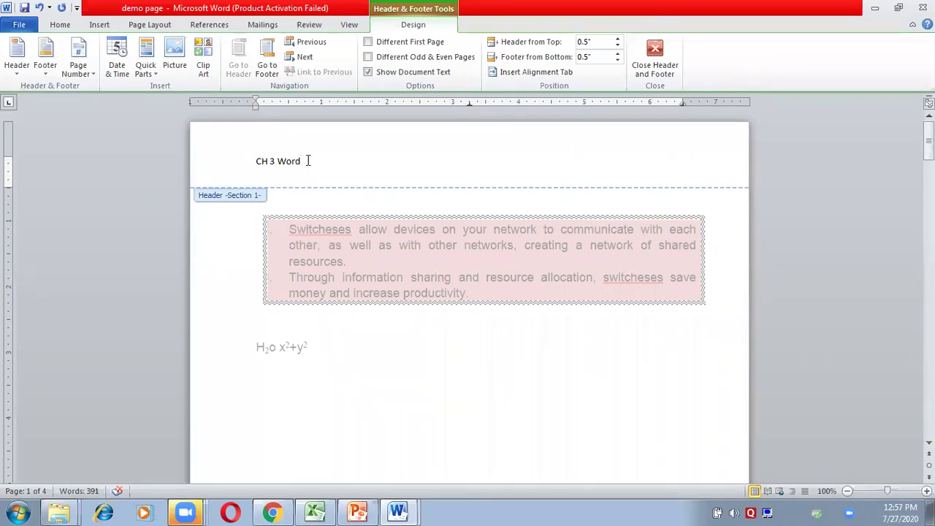
key("BackSpace")
key("BackSpace")
key("BackSpace")
key("BackSpace")
key("BackSpace")
key("BackSpace")
type("4 Excel")
left_click(654, 48)
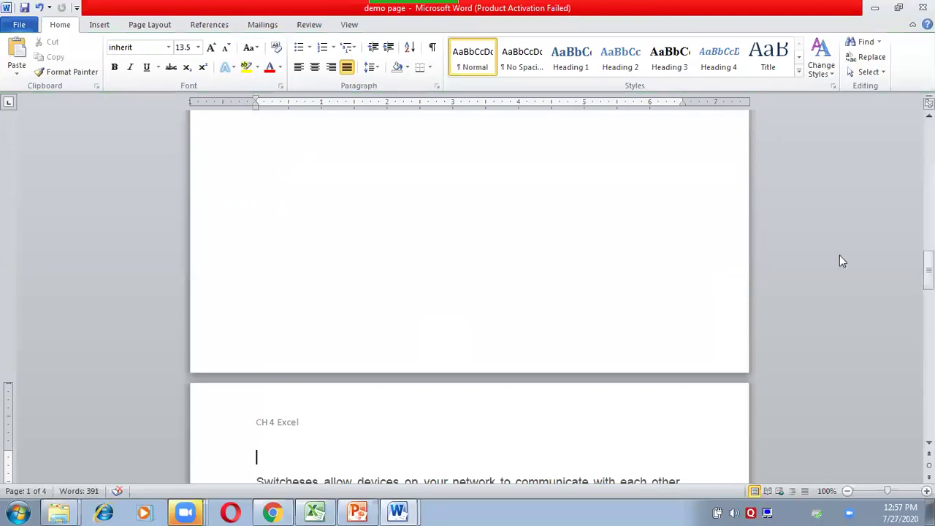
Open the section 2 header for editing and unlink it from the previous section
left_click_drag(928, 265, 103, 25)
left_click(101, 25)
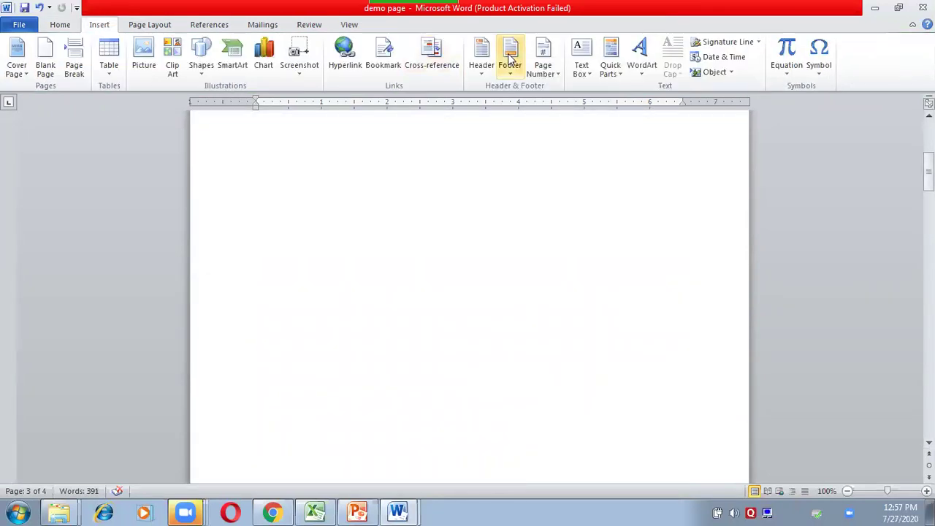
left_click(480, 72)
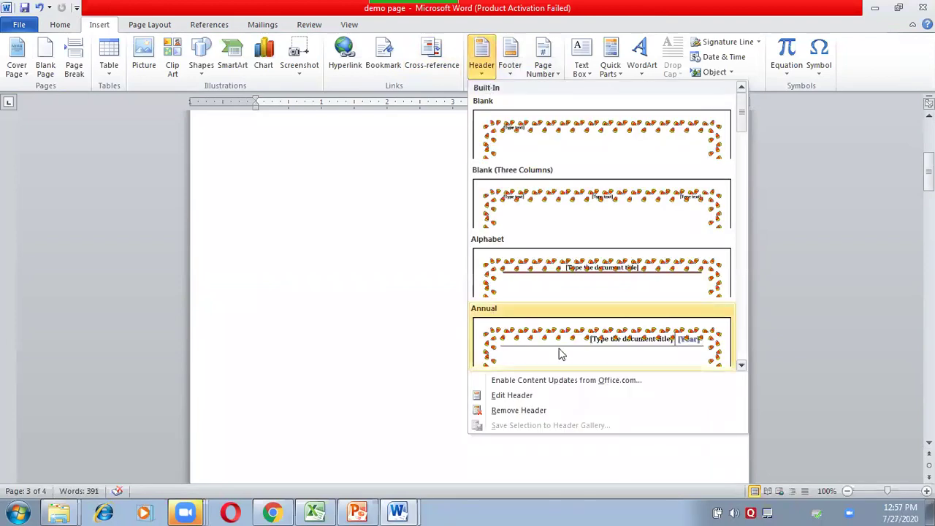
left_click(525, 396)
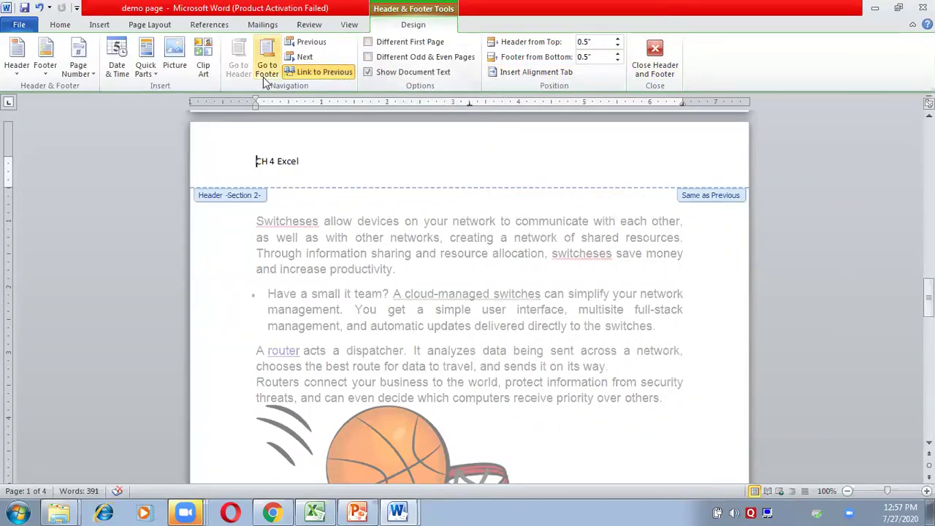
left_click(305, 73)
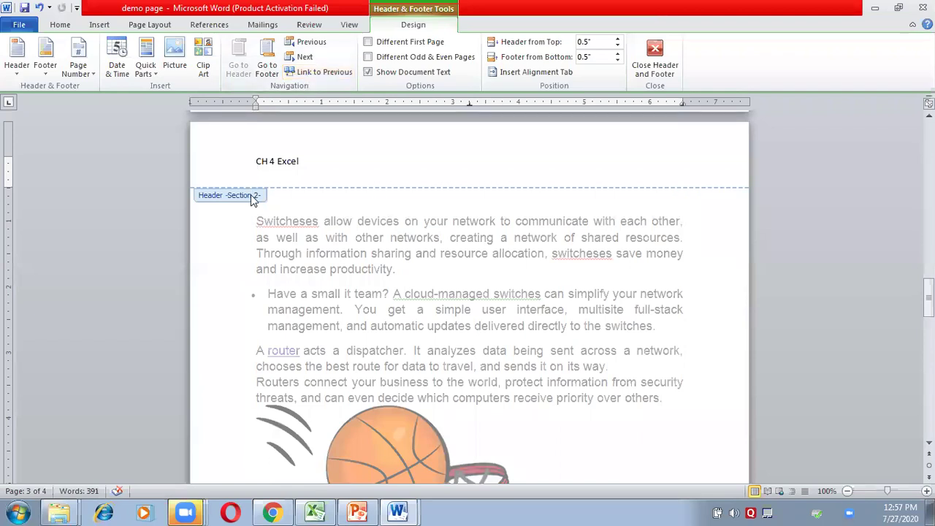
Enable Different First Page for the section 2 header and switch off Different Odd & Even Pages
left_click(367, 42)
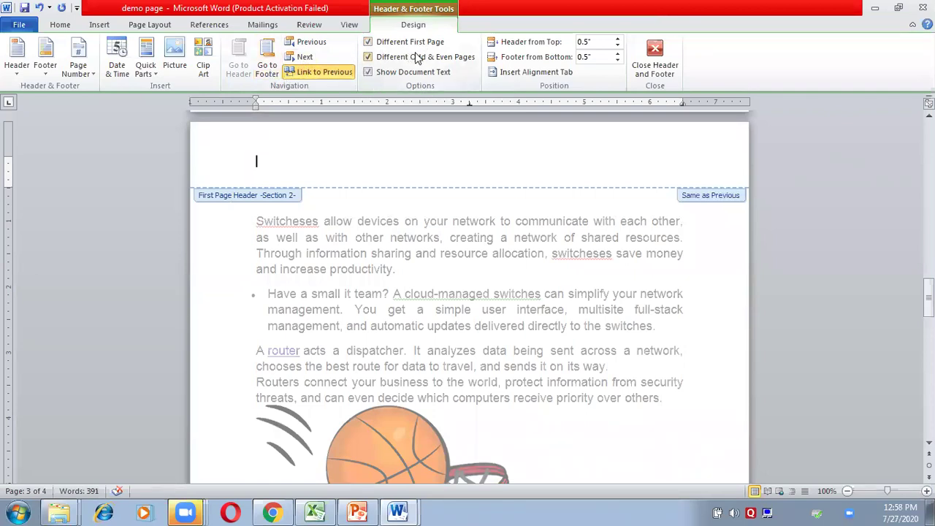
left_click(368, 44)
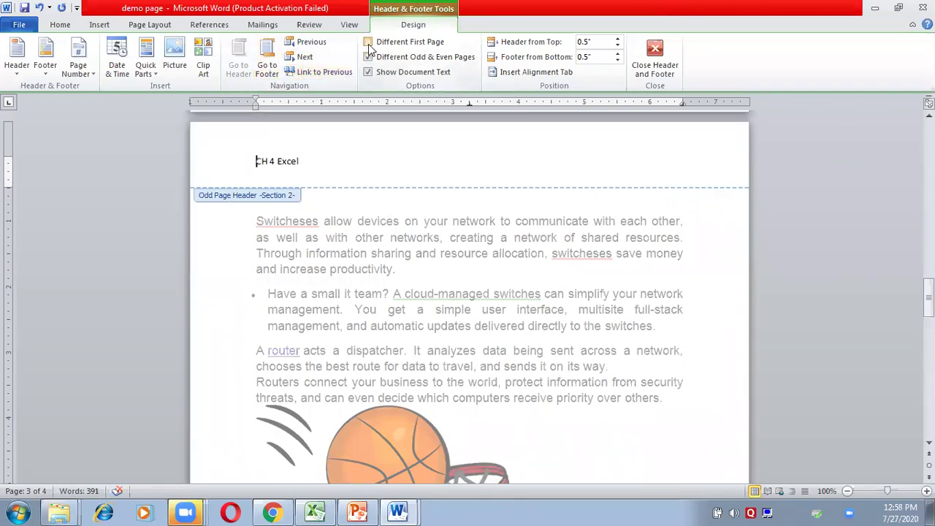
left_click(369, 44)
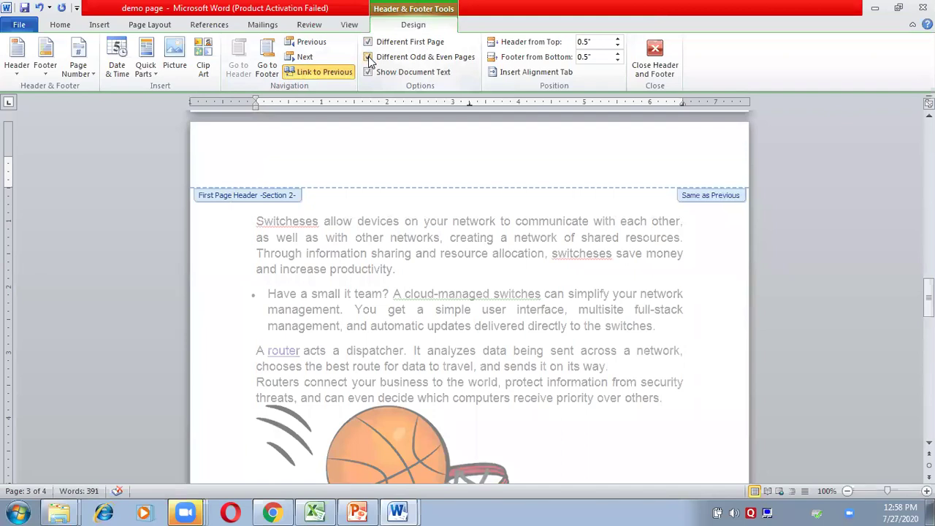
left_click(369, 58)
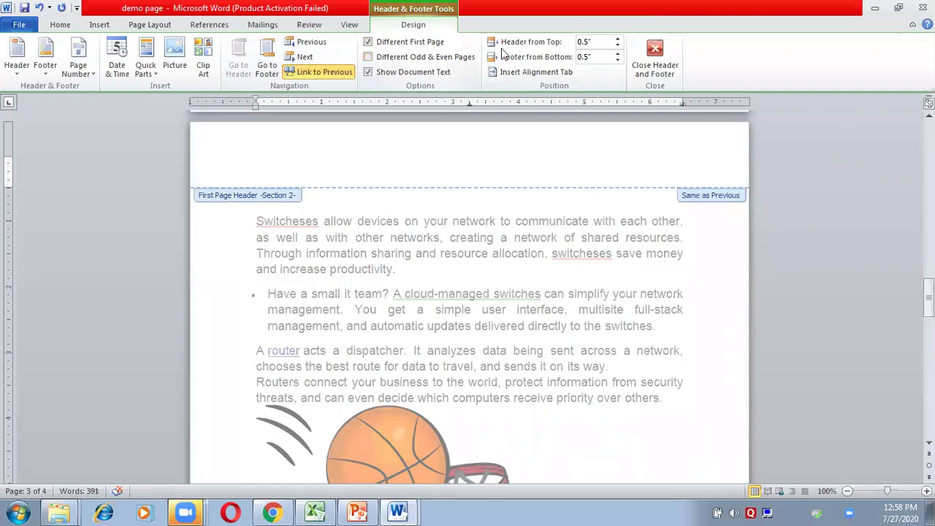